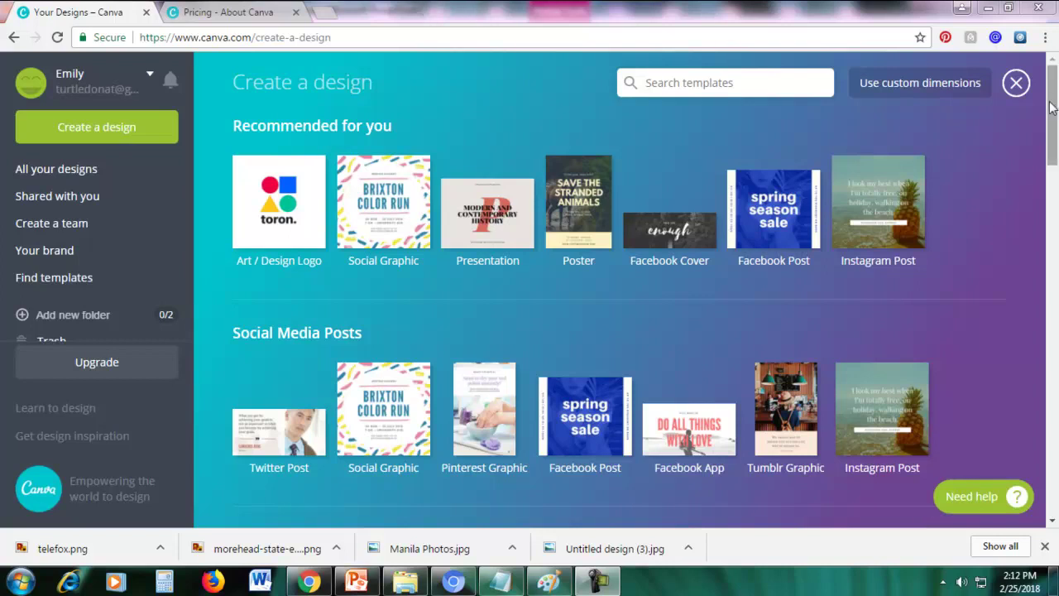
# Start a new Logo design from the Marketing Materials category and apply the free WINGFI layout to the page
pyautogui.moveTo(1052, 107); pyautogui.dragTo(1053, 341)
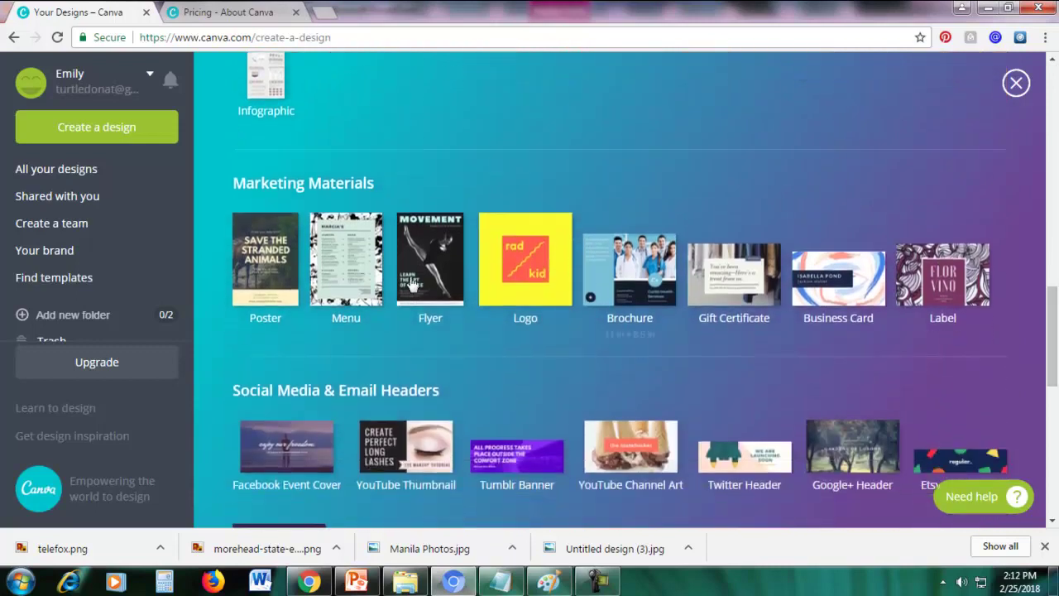
pyautogui.click(488, 277)
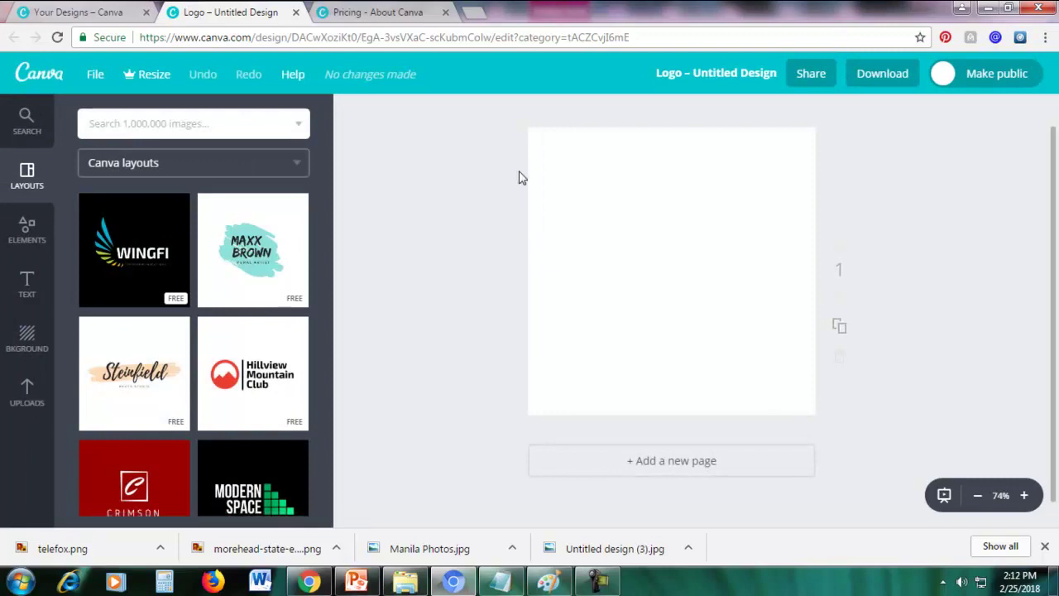
pyautogui.moveTo(176, 275)
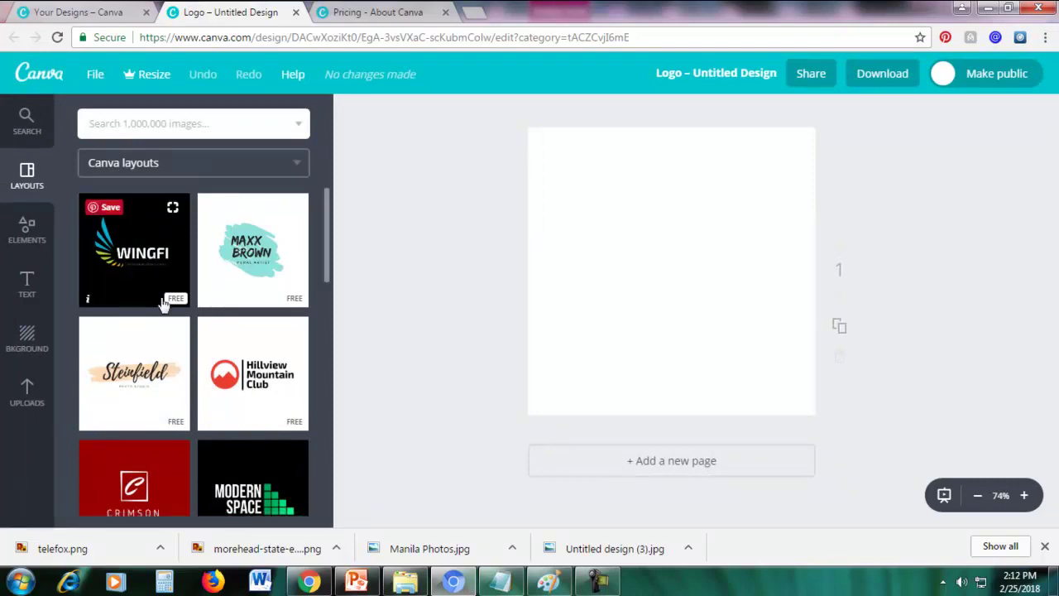
pyautogui.scroll(-4, 159, 364)
pyautogui.scroll(-10, 158, 384)
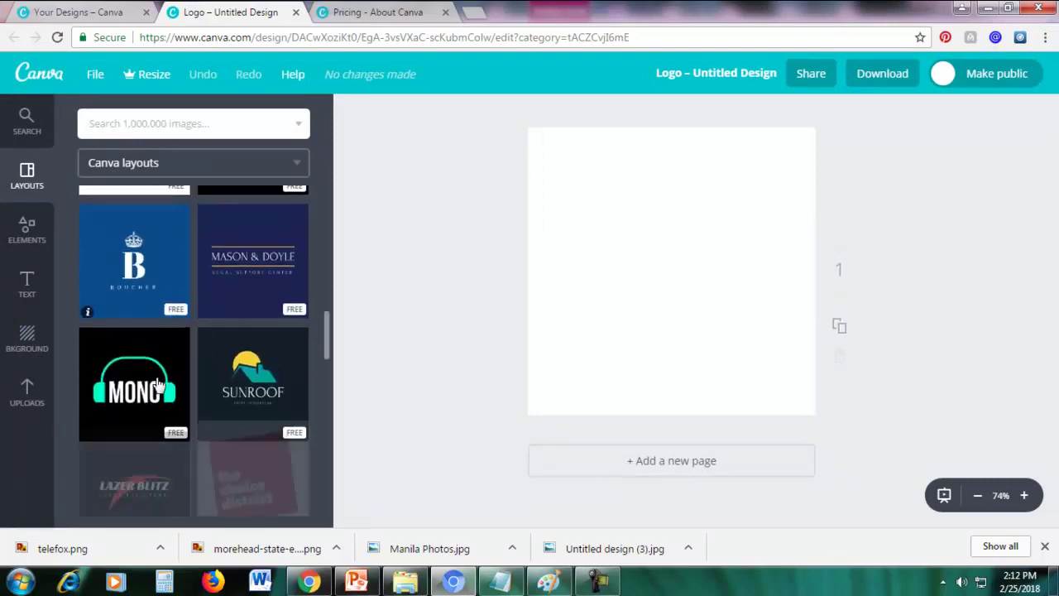
pyautogui.scroll(14, 157, 384)
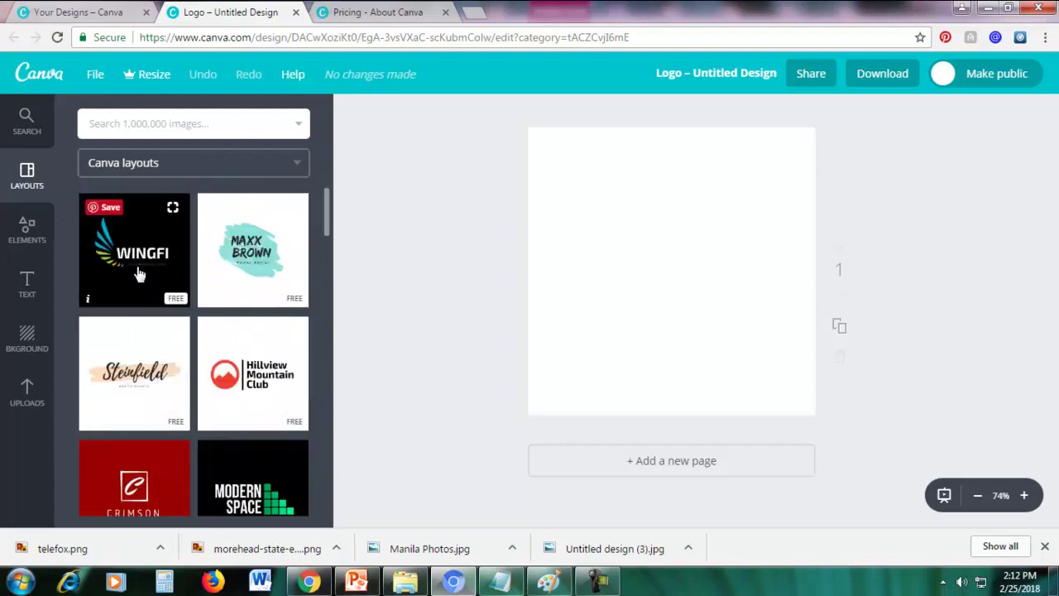
pyautogui.click(139, 275)
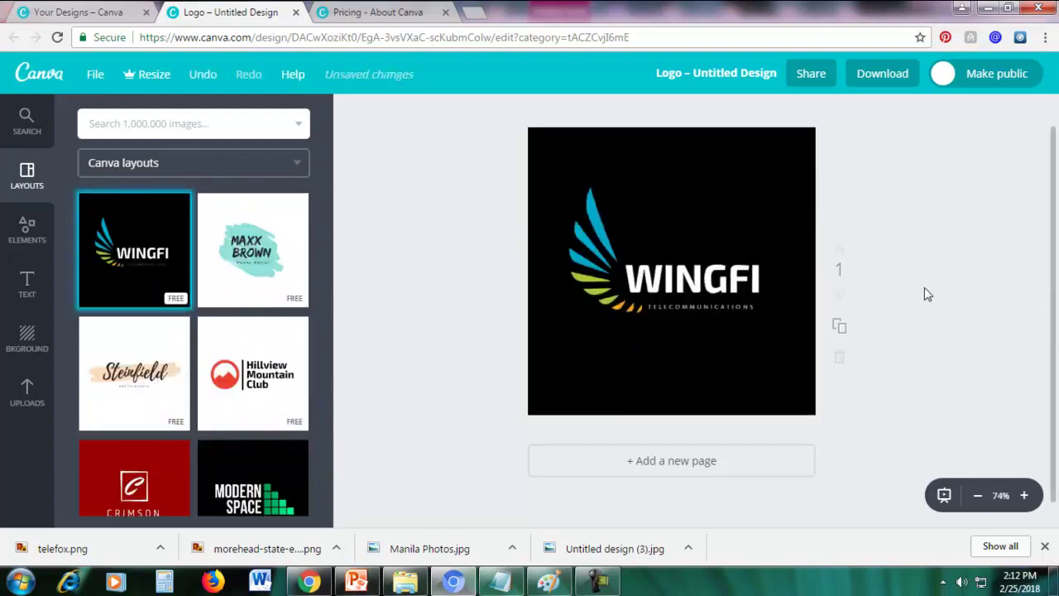
# Recolor the logo's black background to a dark purple, about #48265b
pyautogui.click(756, 157)
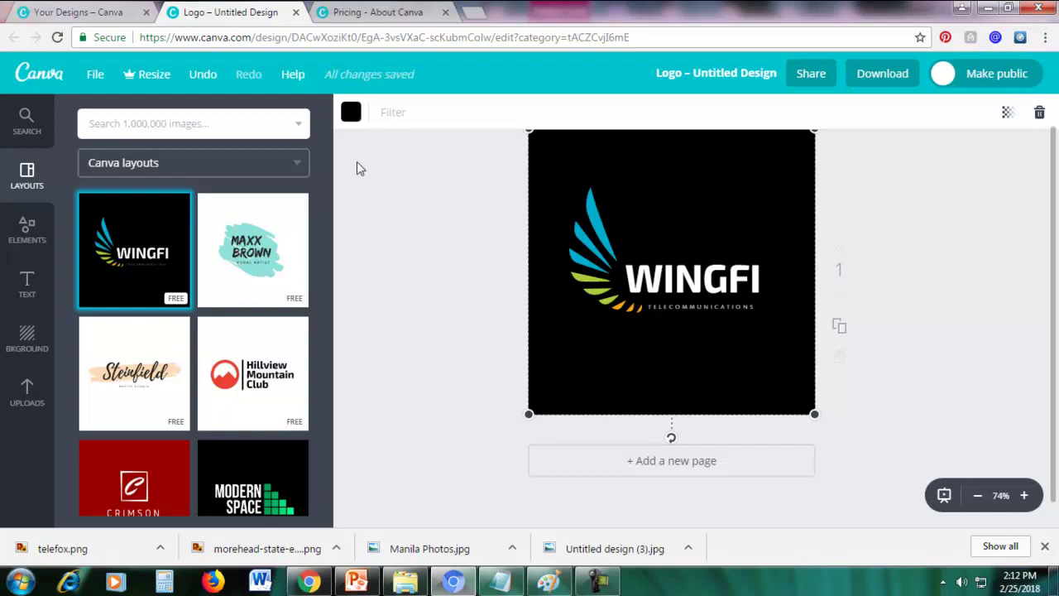
pyautogui.click(352, 113)
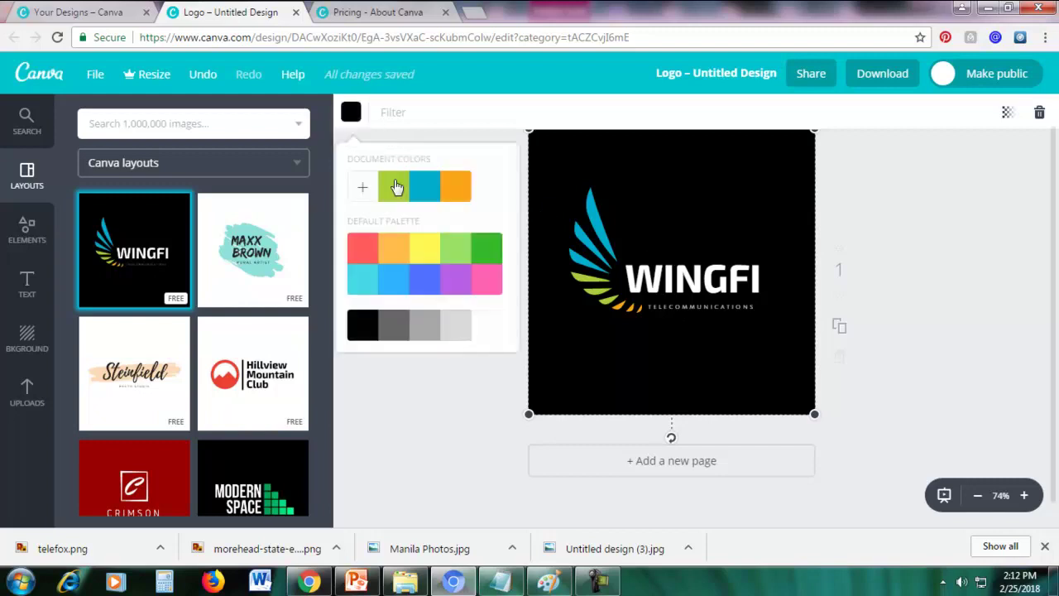
pyautogui.click(452, 284)
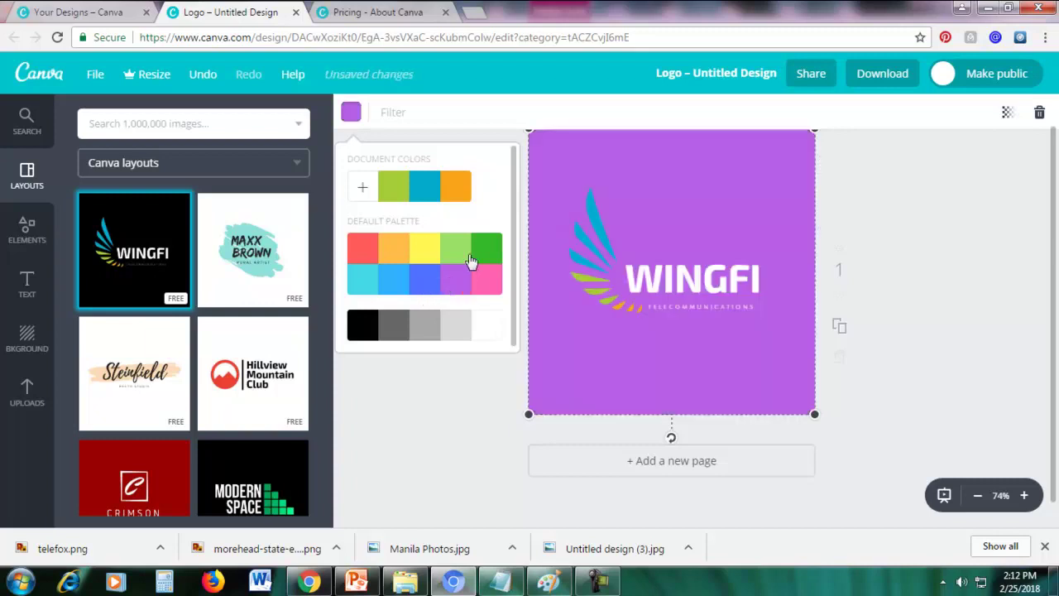
pyautogui.click(360, 188)
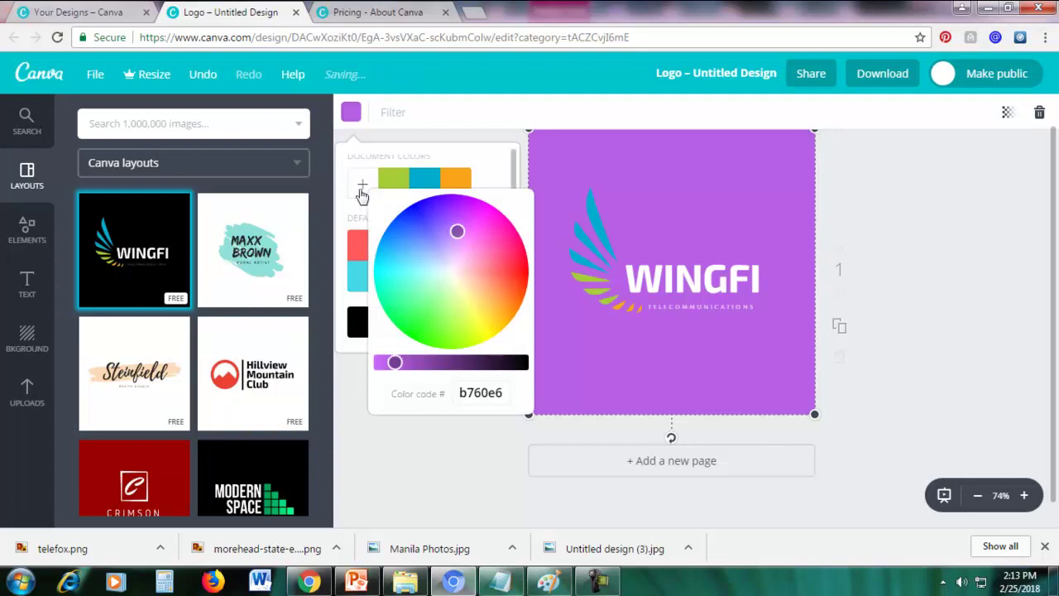
pyautogui.click(361, 190)
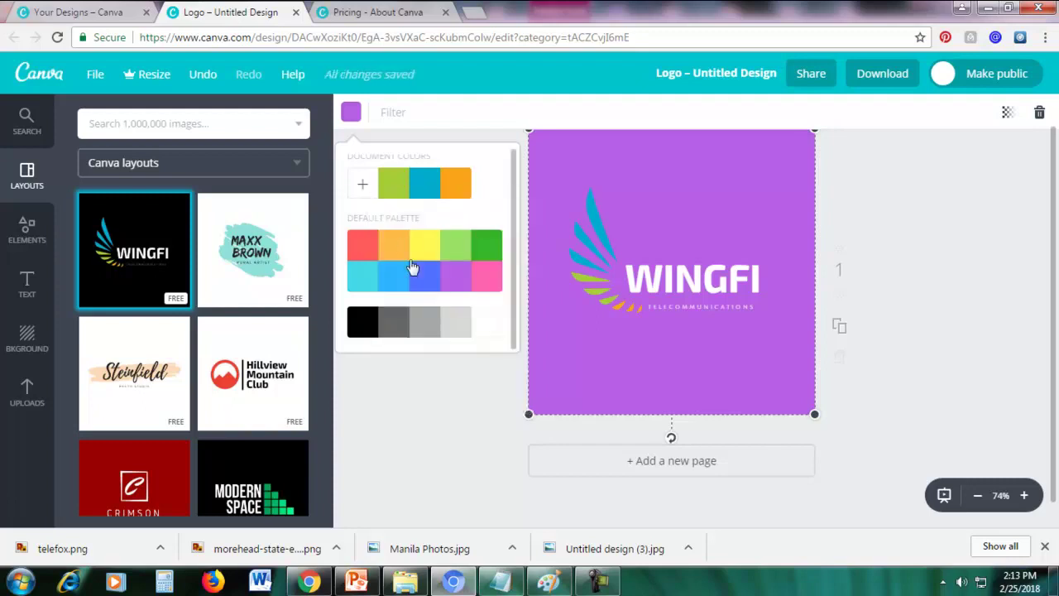
pyautogui.click(362, 184)
pyautogui.moveTo(392, 361); pyautogui.dragTo(473, 372)
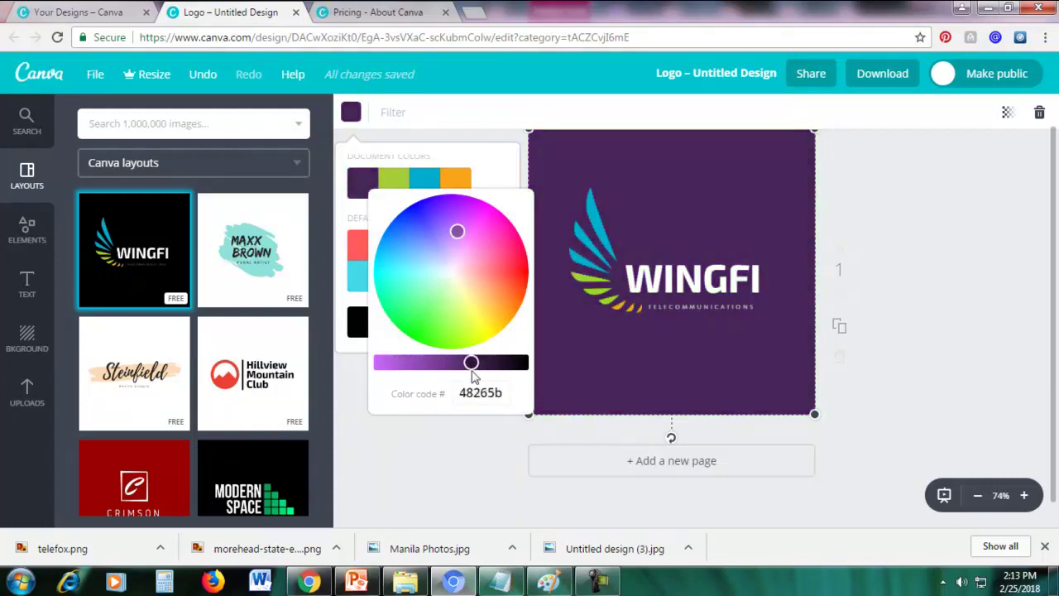
pyautogui.click(579, 176)
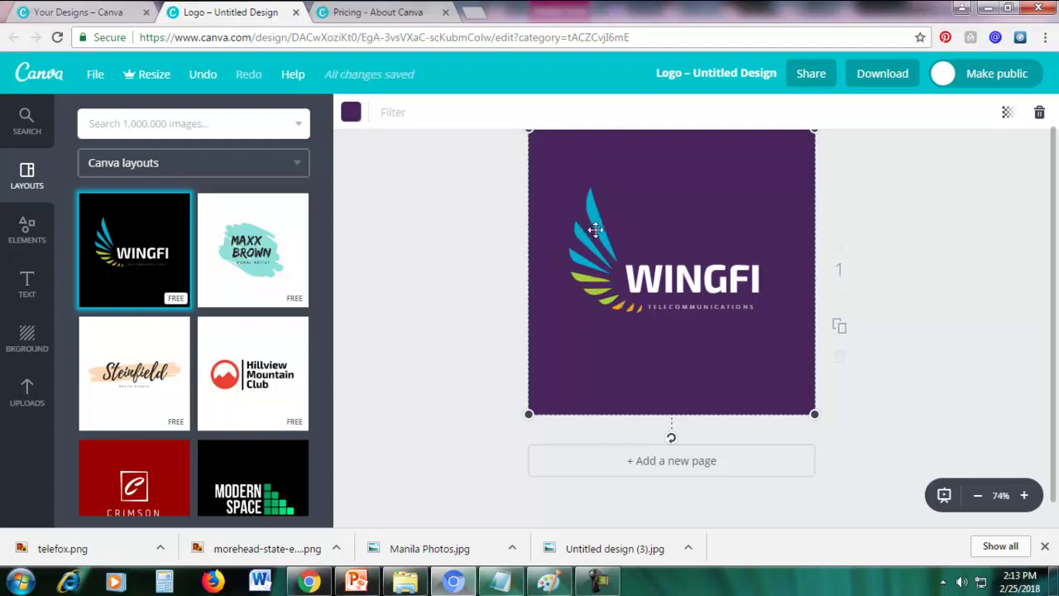
# Recolor the wing graphic, making its green feathers yellow, its blue feathers red and its orange feathers turquoise
pyautogui.click(584, 241)
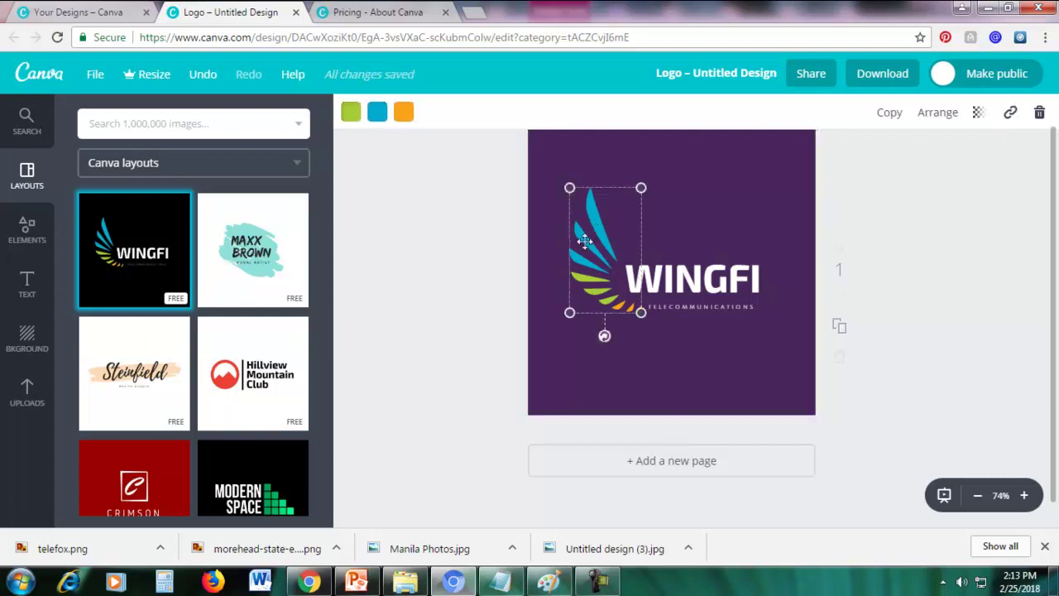
pyautogui.click(351, 114)
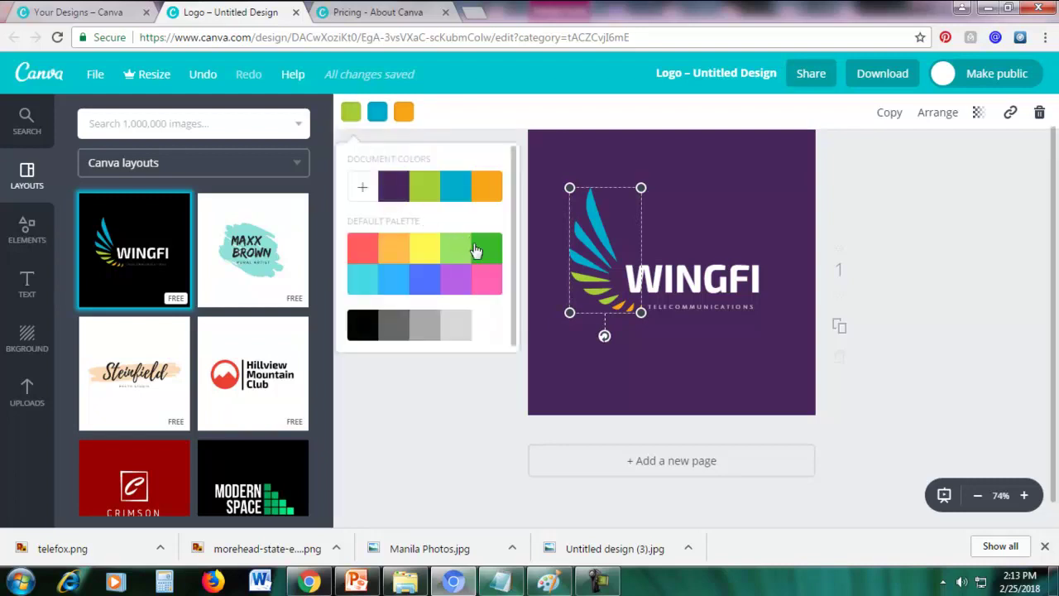
pyautogui.click(487, 278)
pyautogui.click(441, 250)
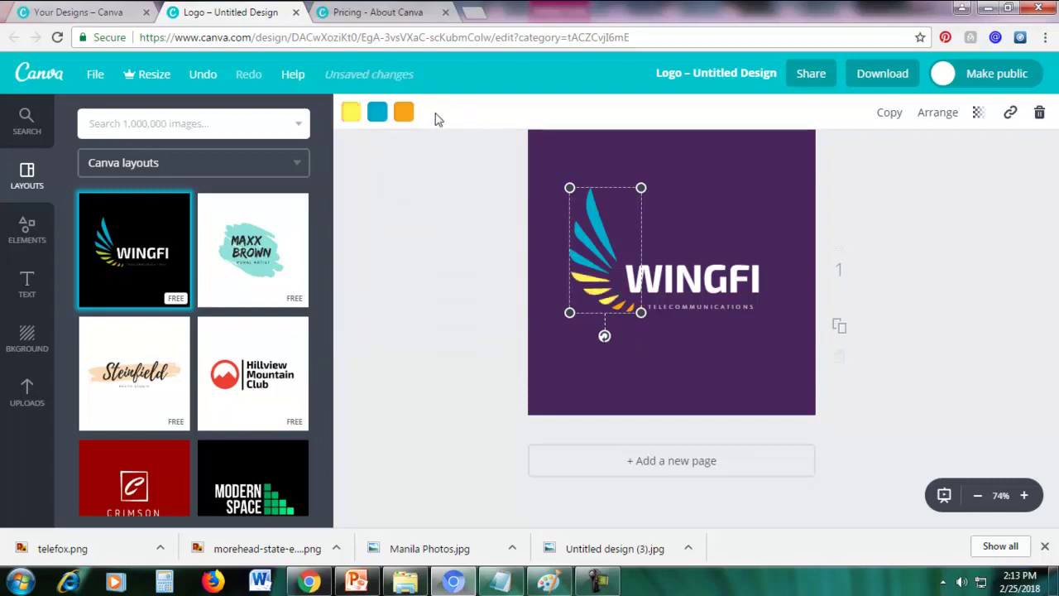
pyautogui.click(377, 116)
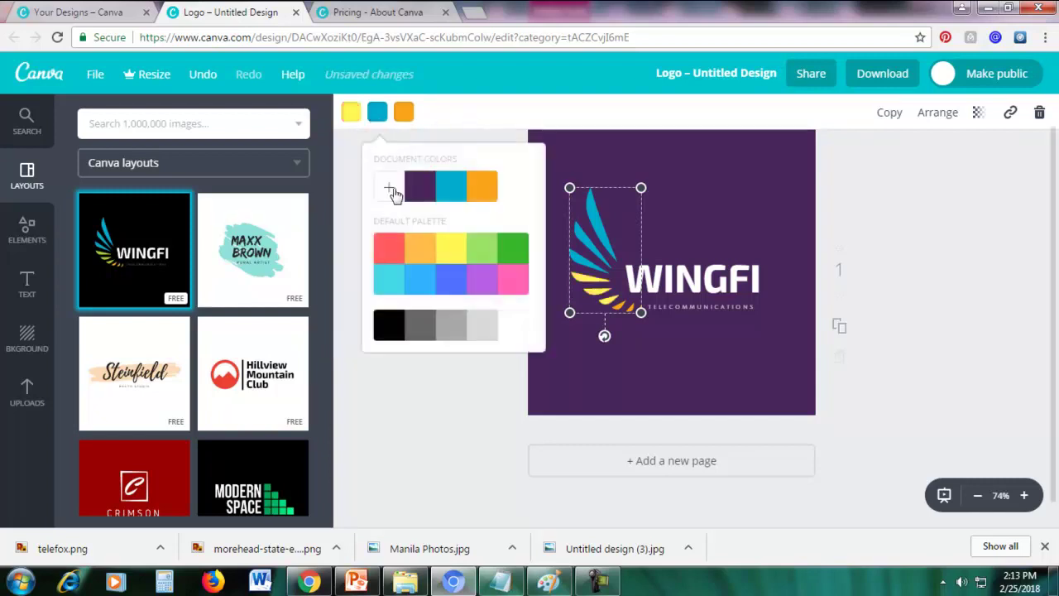
pyautogui.click(391, 253)
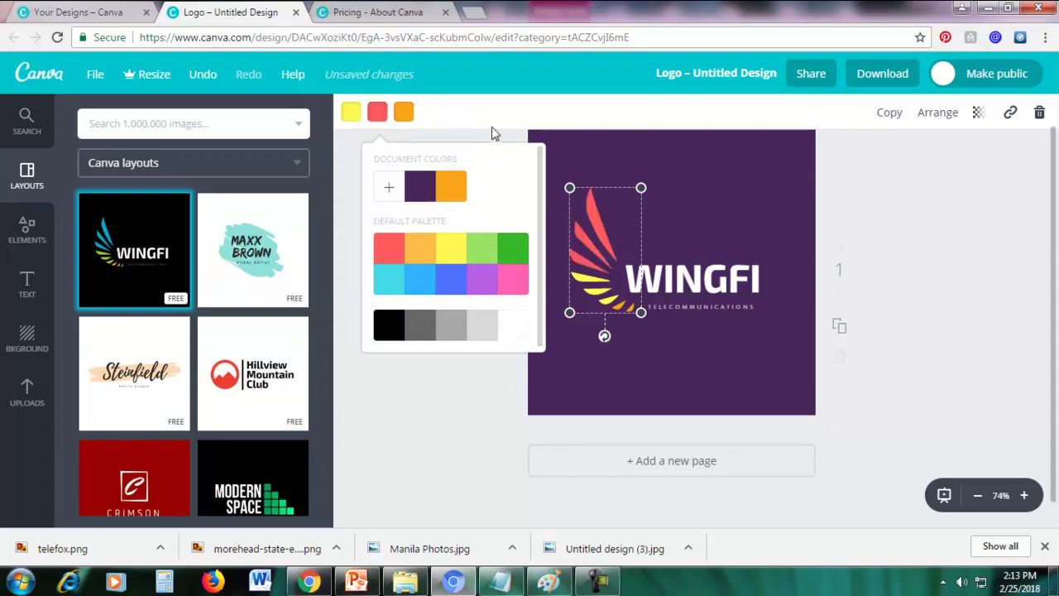
pyautogui.click(405, 112)
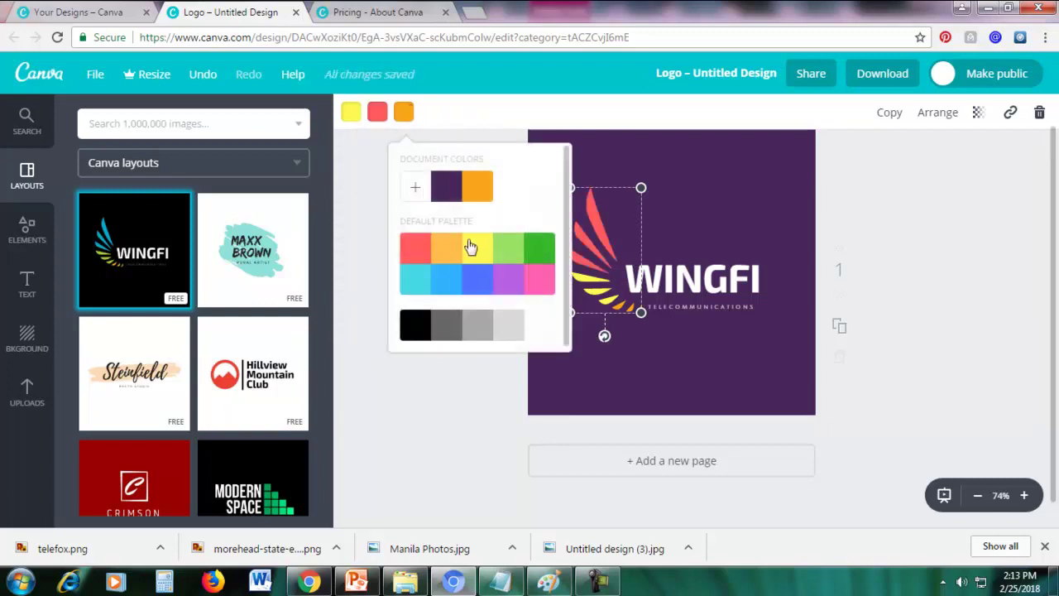
pyautogui.click(420, 289)
pyautogui.click(739, 178)
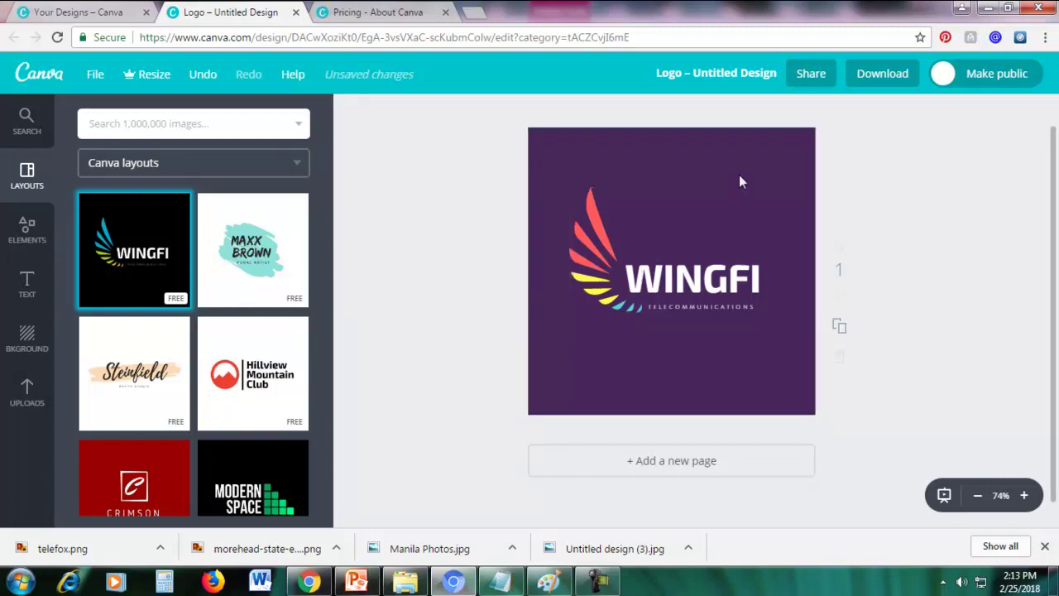
# Replace the logo's main text WINGFI with TELCO
pyautogui.doubleClick(735, 281)
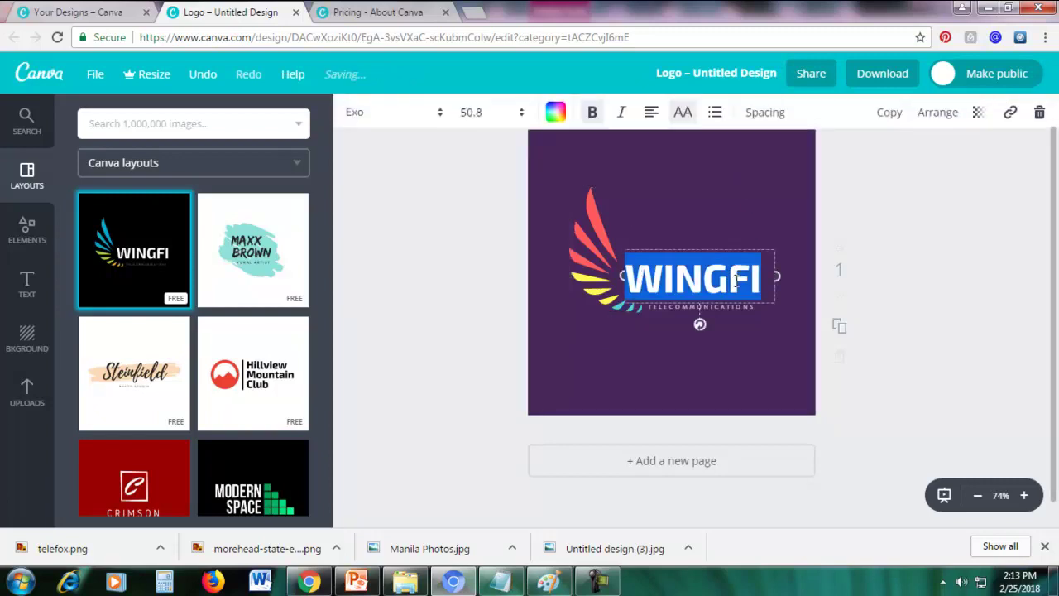
pyautogui.write('TELCO')
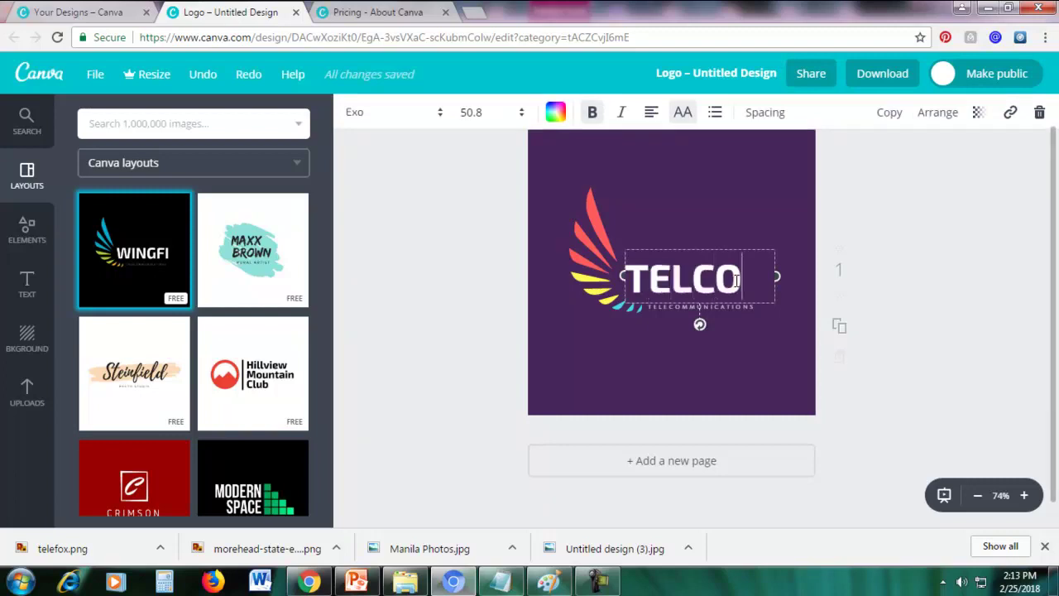
pyautogui.click(723, 205)
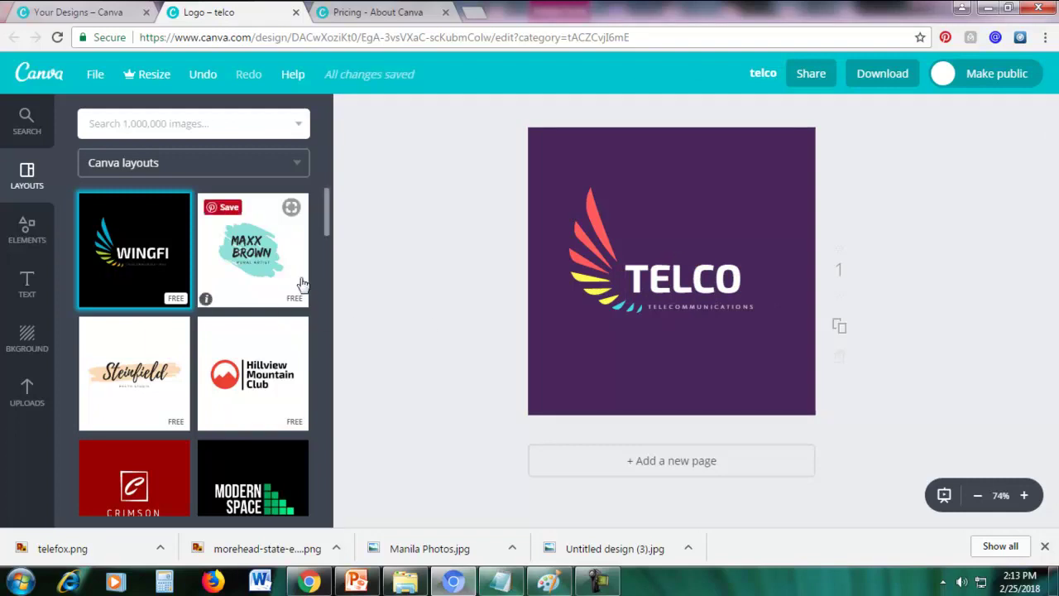
# Replace the page content with the free Lightbulb Productions layout
pyautogui.scroll(-10, 302, 283)
pyautogui.scroll(-8, 301, 285)
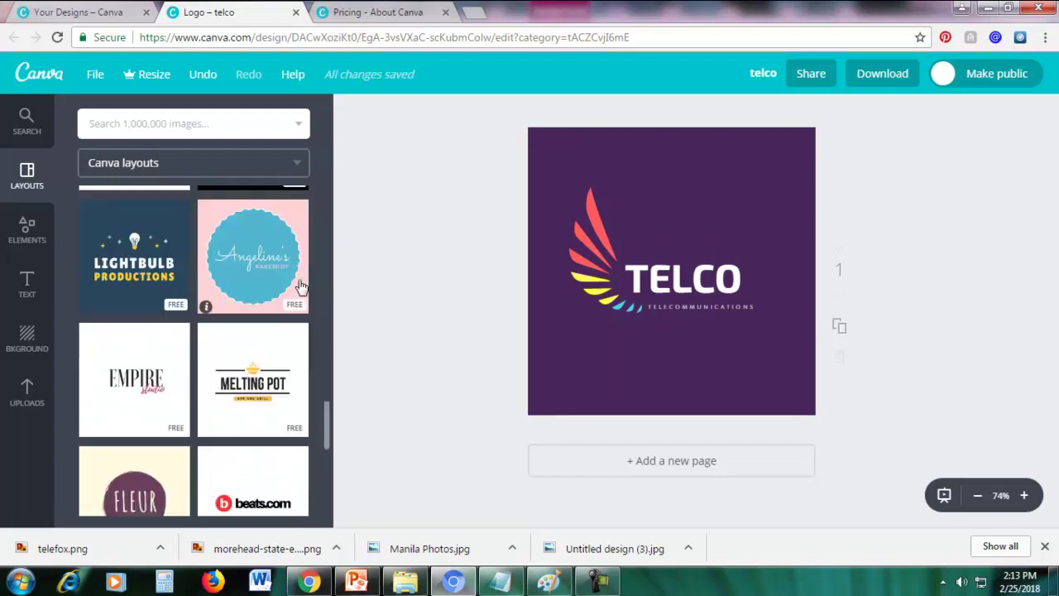
pyautogui.click(112, 231)
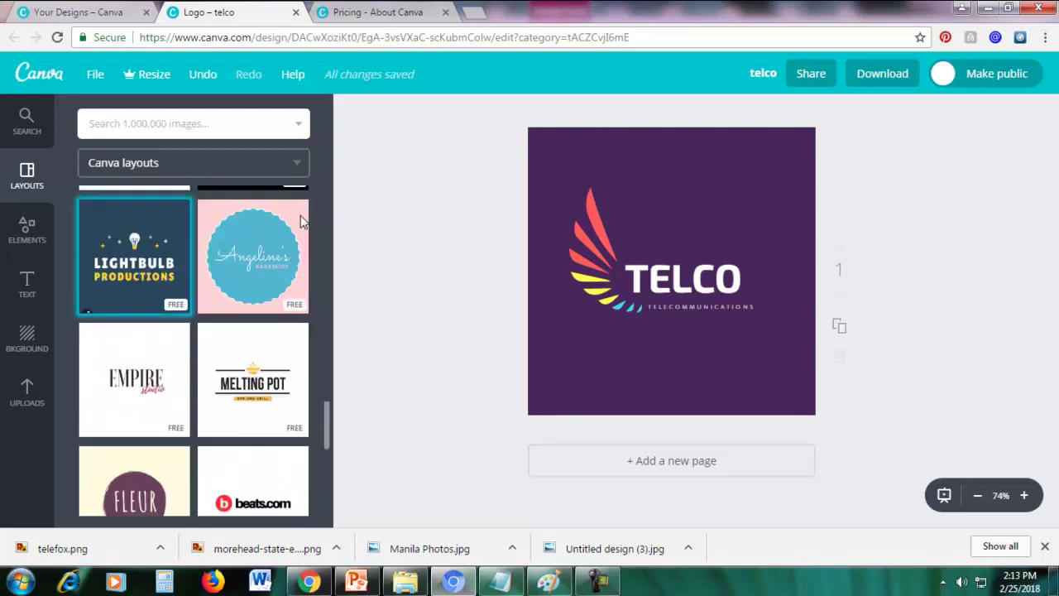
pyautogui.click(143, 231)
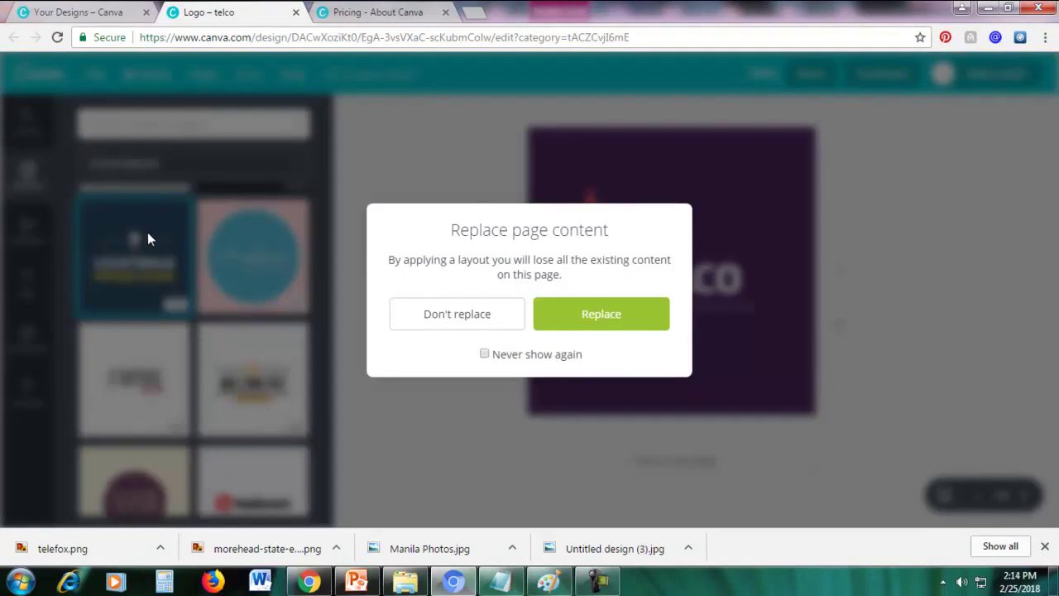
pyautogui.click(574, 312)
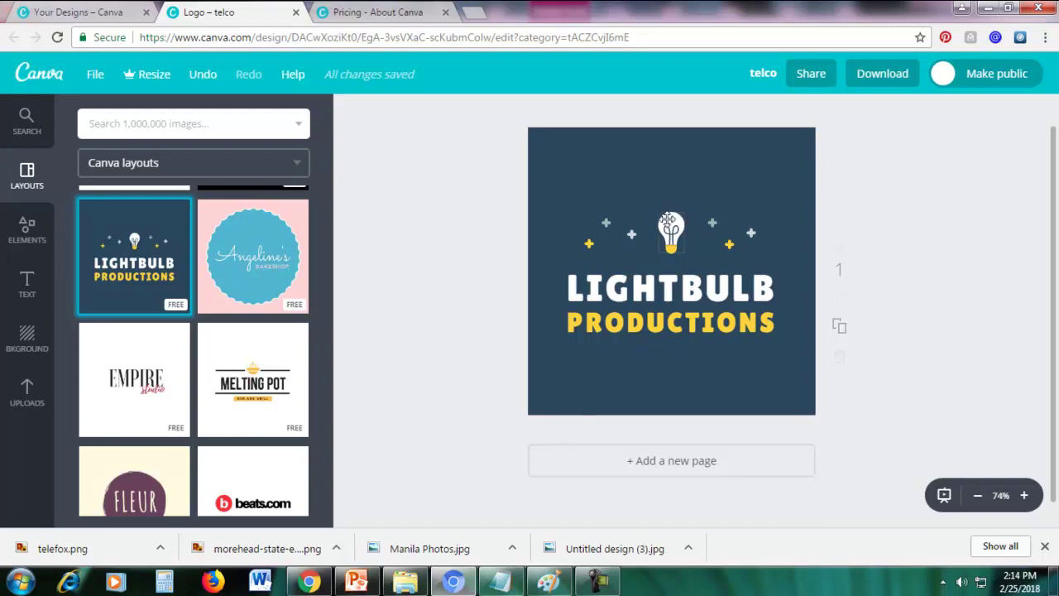
# Enlarge the lightbulb icon above the text to about two and a half times its size
pyautogui.click(666, 222)
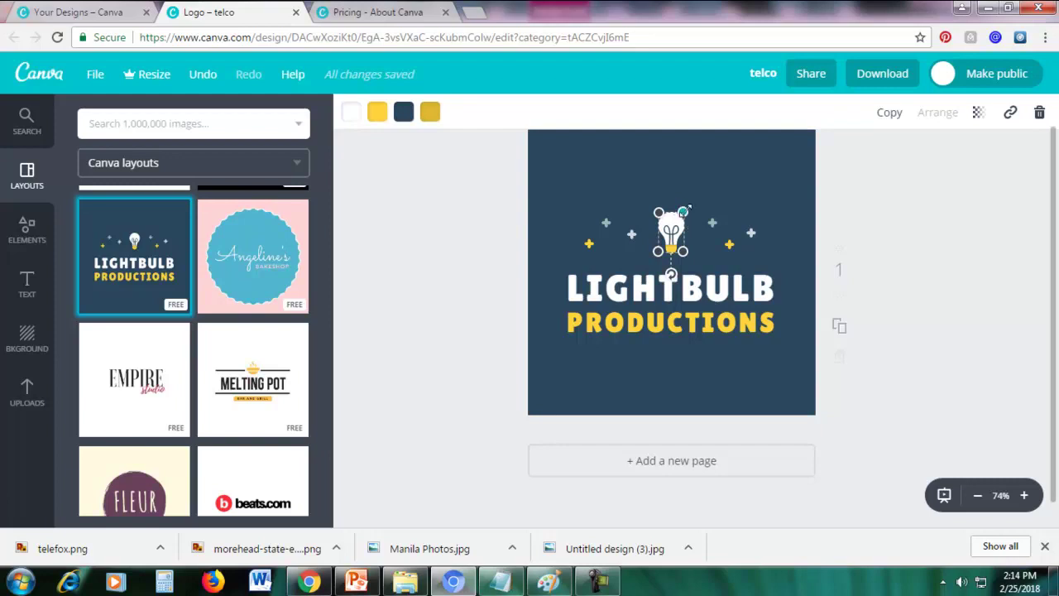
pyautogui.moveTo(683, 212); pyautogui.dragTo(693, 178)
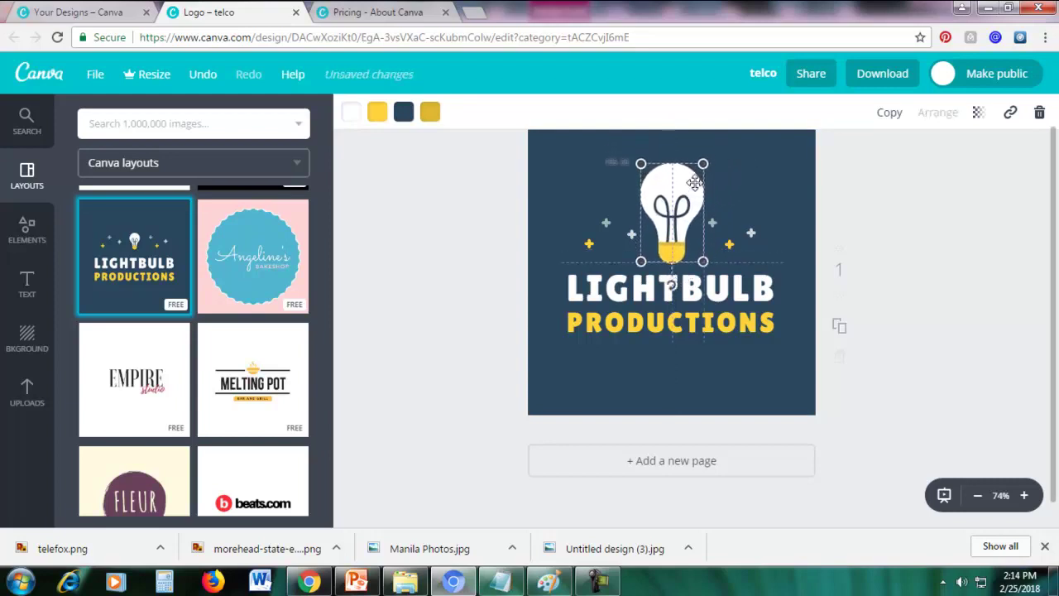
pyautogui.click(757, 176)
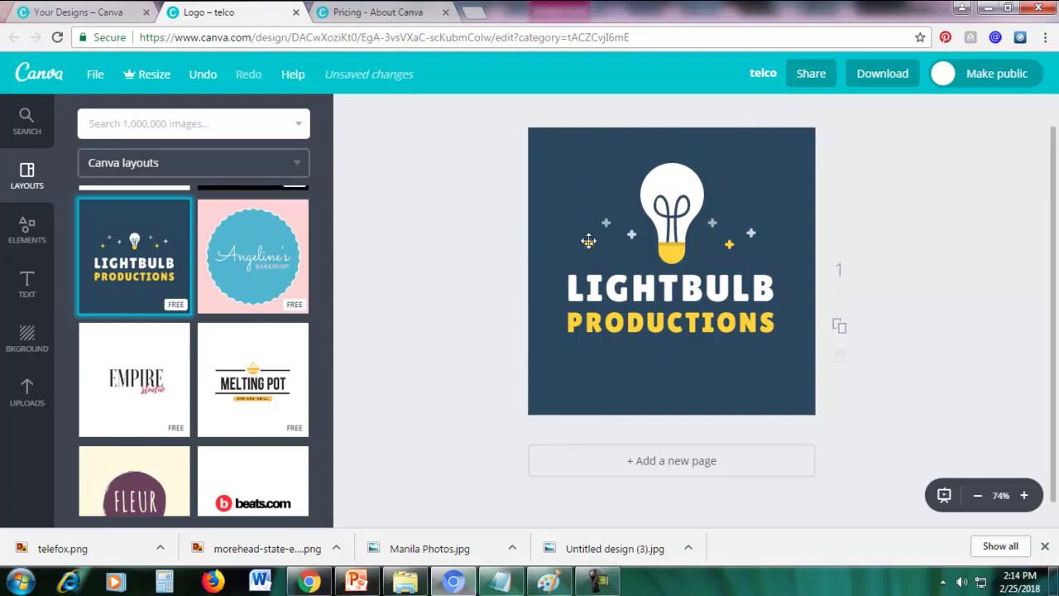
# Enlarge the plus signs on both sides of the lightbulb, except the small white one to its left
pyautogui.click(588, 243)
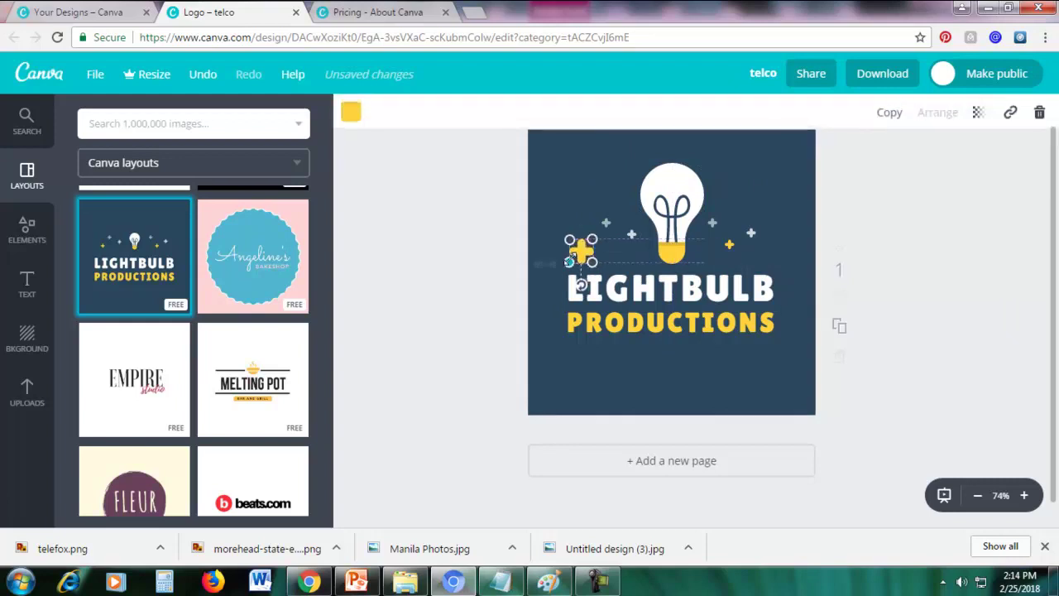
pyautogui.moveTo(588, 243); pyautogui.dragTo(622, 206)
pyautogui.click(803, 225)
pyautogui.click(749, 232)
pyautogui.moveTo(759, 225); pyautogui.dragTo(767, 220)
pyautogui.click(783, 248)
pyautogui.click(729, 244)
pyautogui.moveTo(722, 253); pyautogui.dragTo(726, 210)
pyautogui.click(748, 203)
pyautogui.click(710, 226)
pyautogui.click(771, 190)
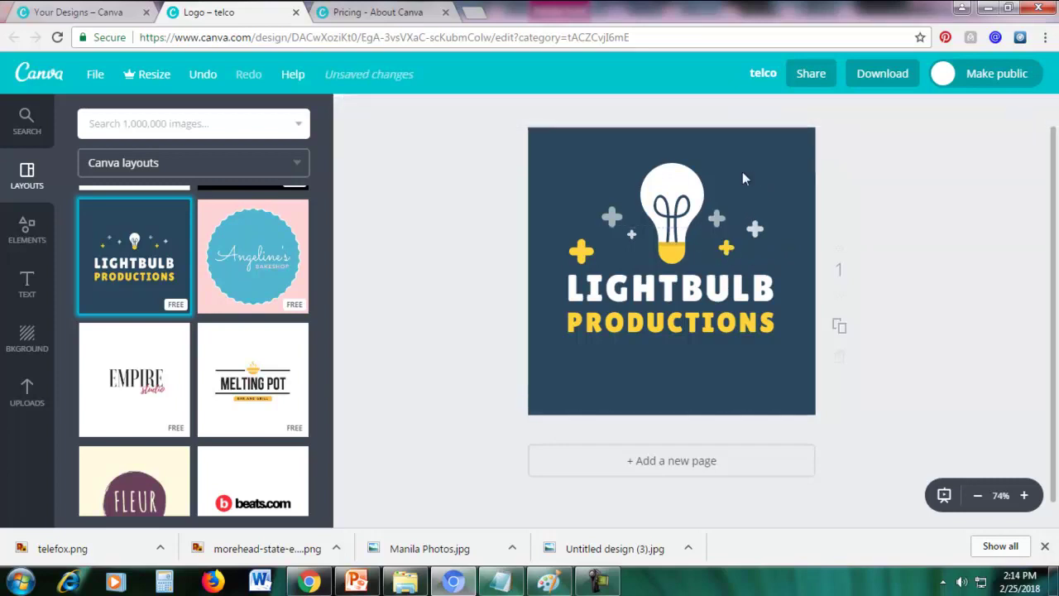
# Recolor the grey plus sign to the left of the lightbulb pink from the default palette
pyautogui.click(611, 217)
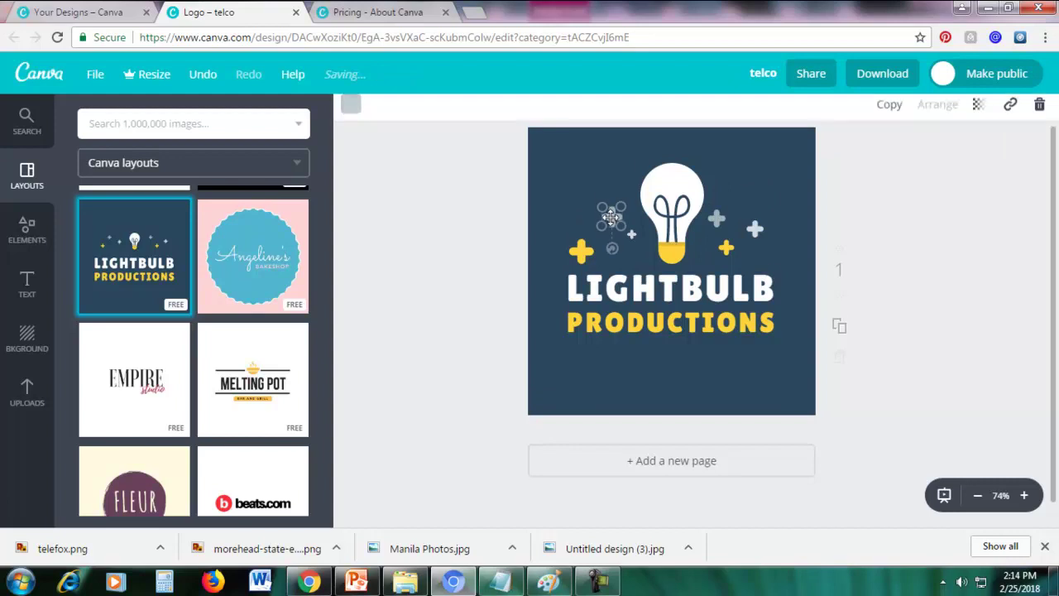
pyautogui.click(350, 113)
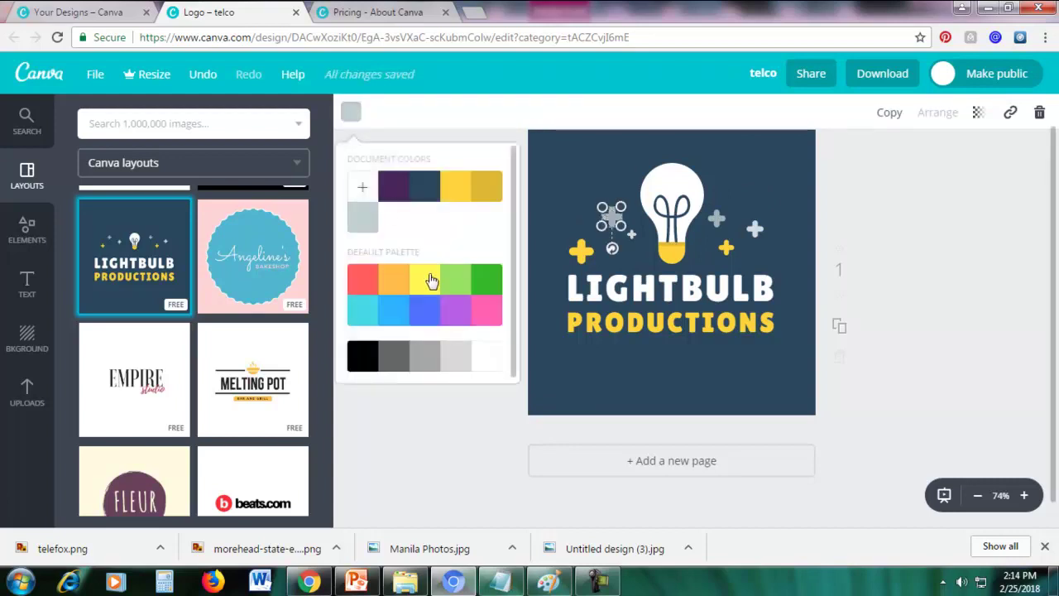
pyautogui.click(490, 310)
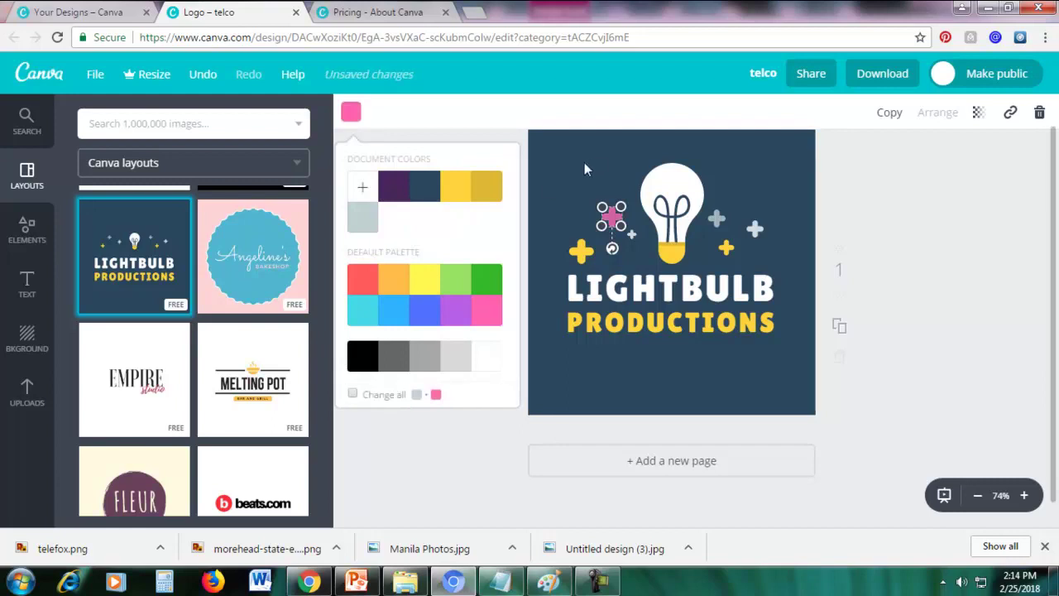
# Recolor the grey plus sign directly beside the lightbulb's right edge light green from the default palette
pyautogui.click(715, 217)
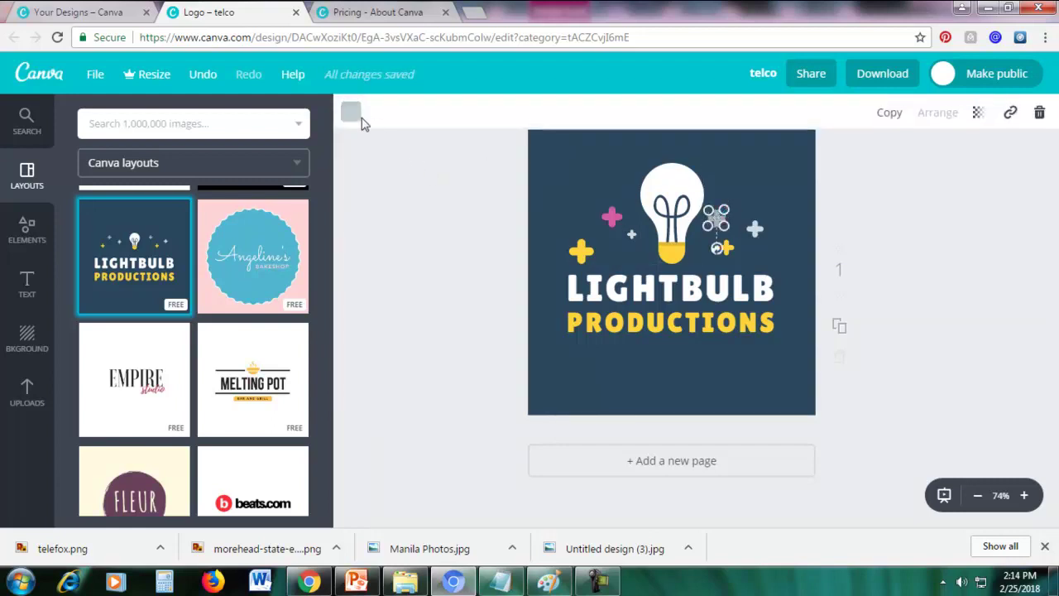
pyautogui.click(351, 113)
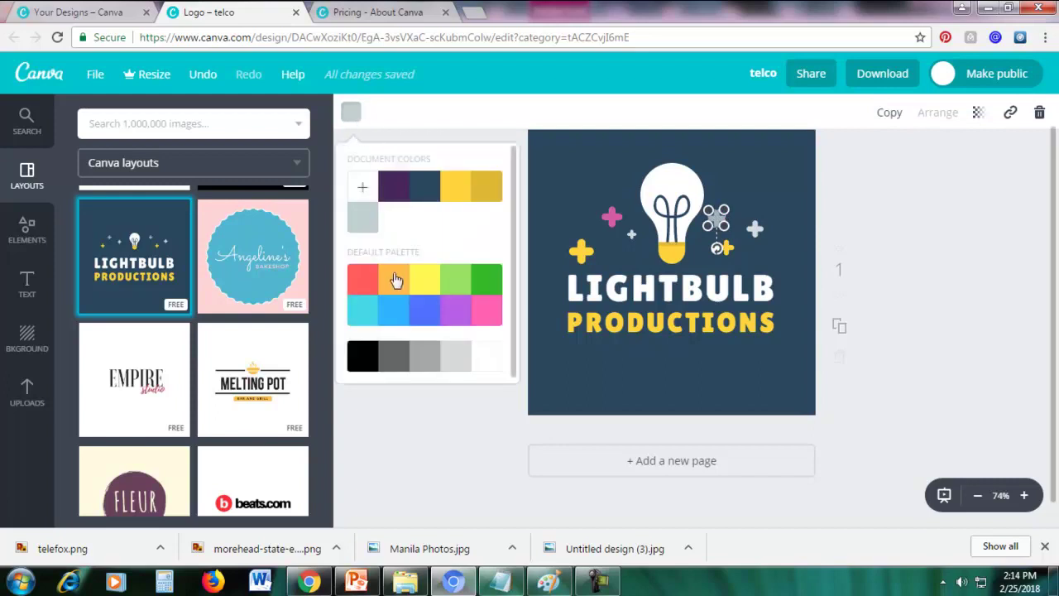
pyautogui.click(459, 283)
pyautogui.click(887, 210)
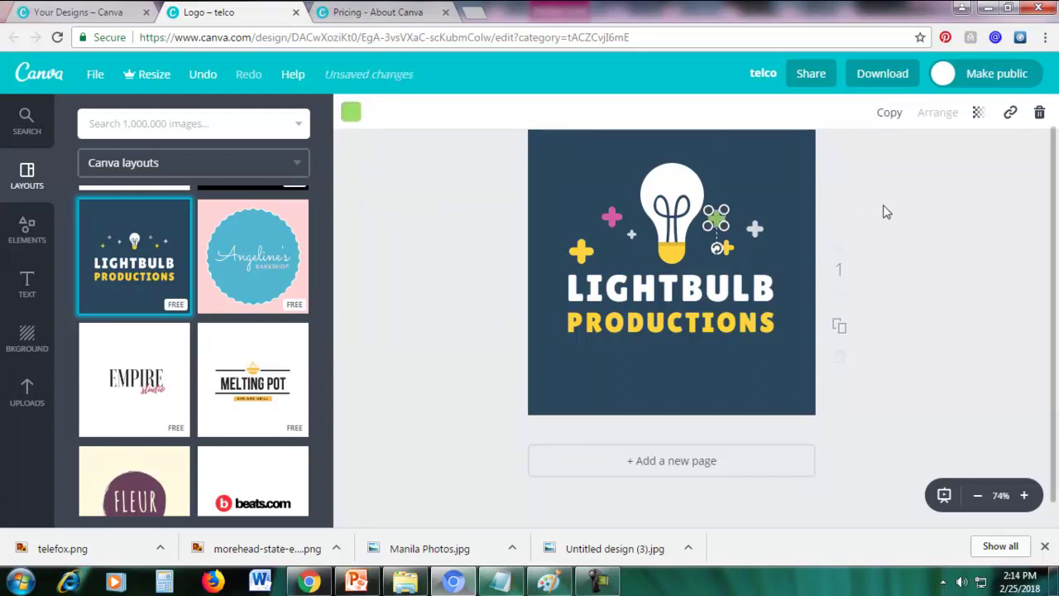
pyautogui.click(882, 198)
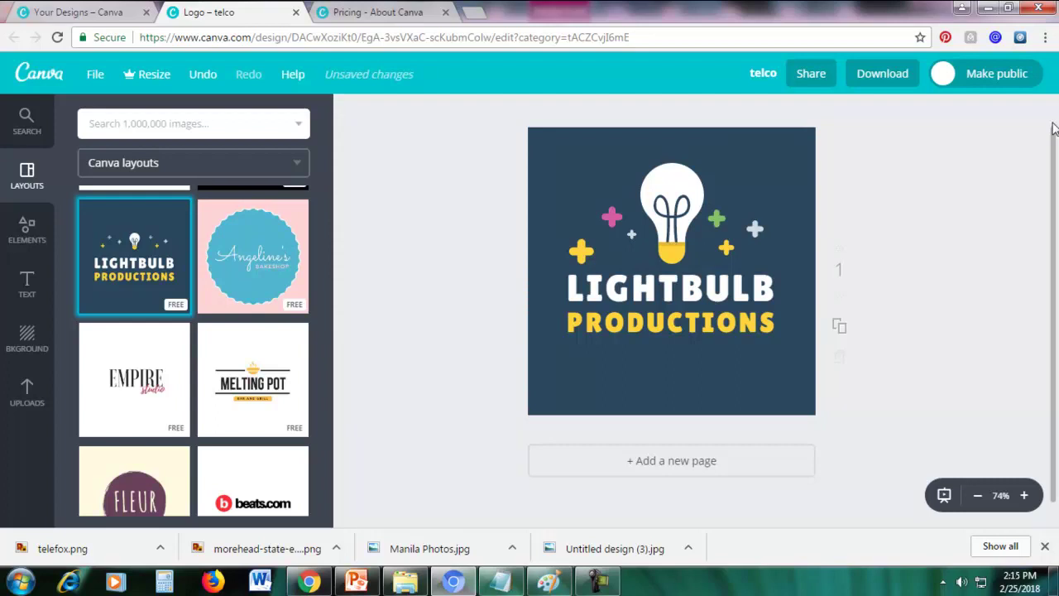
# Move the pink plus sign to the logo's upper-left corner and the large yellow one to its upper-right corner
pyautogui.click(611, 217)
pyautogui.moveTo(611, 217); pyautogui.dragTo(570, 161)
pyautogui.click(595, 212)
pyautogui.click(582, 248)
pyautogui.moveTo(582, 249); pyautogui.dragTo(788, 168)
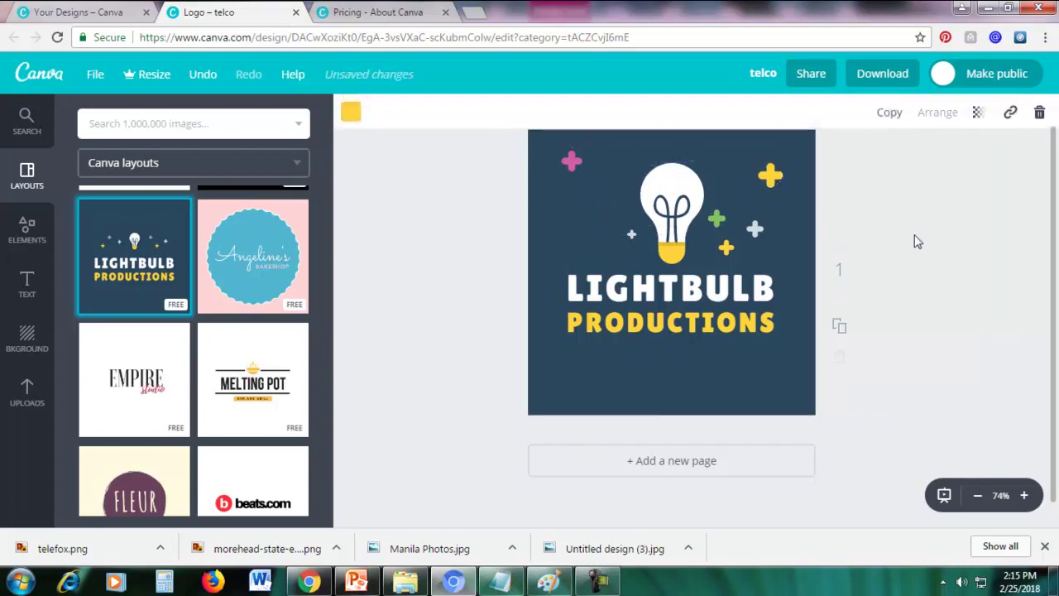
pyautogui.click(915, 240)
# Move the green plus sign to the left side of the logo, below the pink plus sign
pyautogui.click(717, 218)
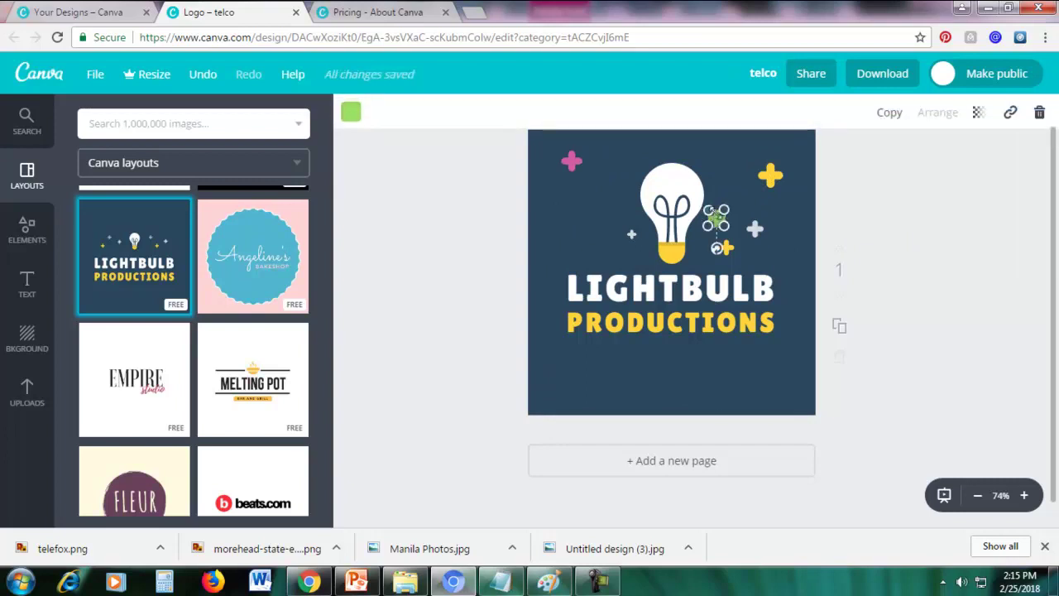
pyautogui.moveTo(716, 216); pyautogui.dragTo(572, 219)
pyautogui.click(918, 209)
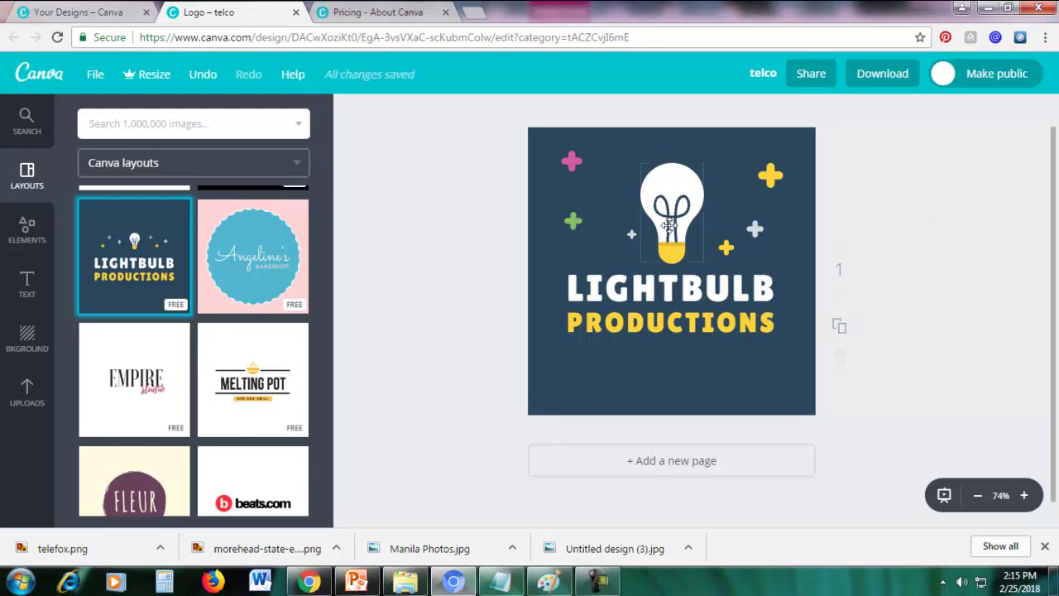
# Recolor the yellow base of the lightbulb icon pink from the default palette
pyautogui.click(671, 184)
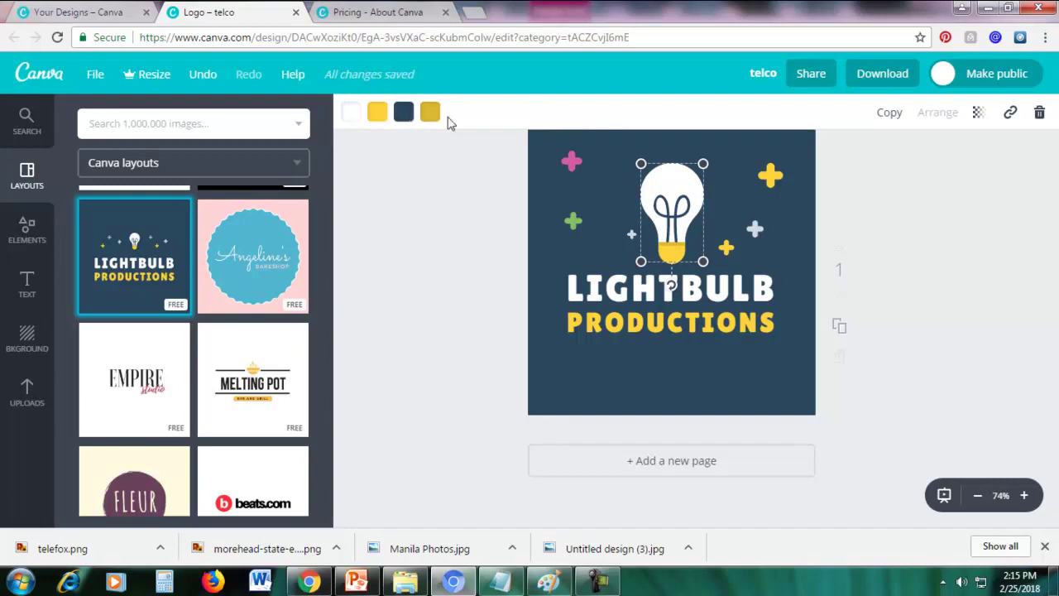
pyautogui.click(378, 113)
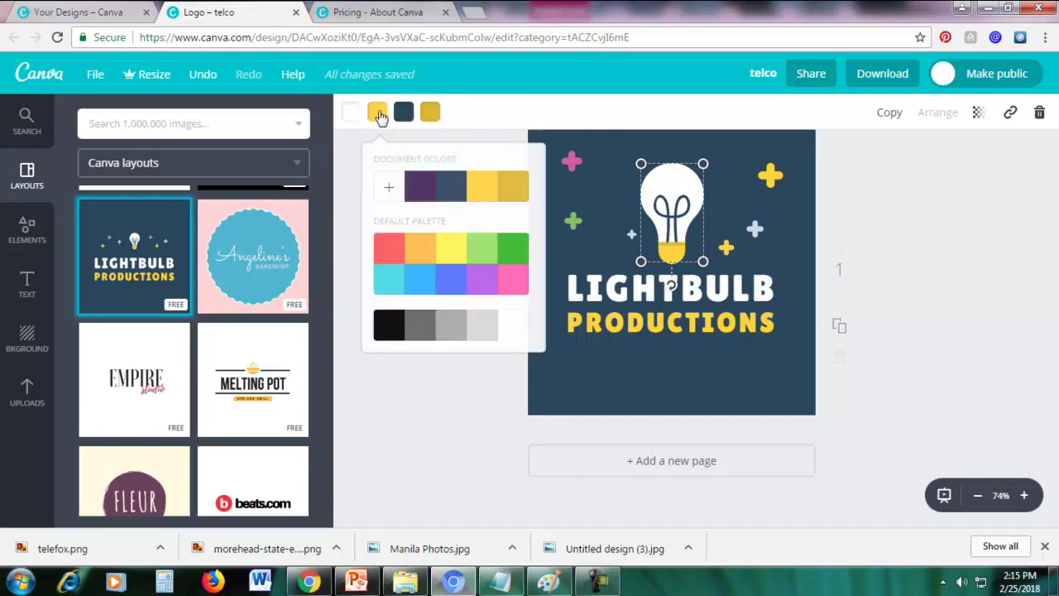
pyautogui.click(483, 287)
pyautogui.click(512, 285)
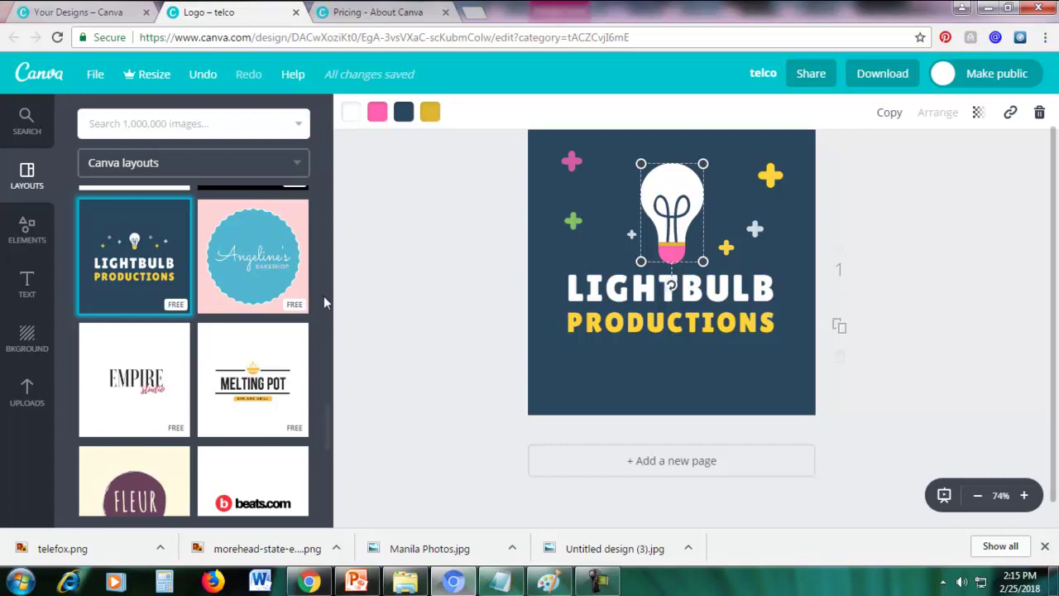
# Replace the page content with the free Hillview Mountain Club layout
pyautogui.moveTo(326, 426); pyautogui.dragTo(327, 206)
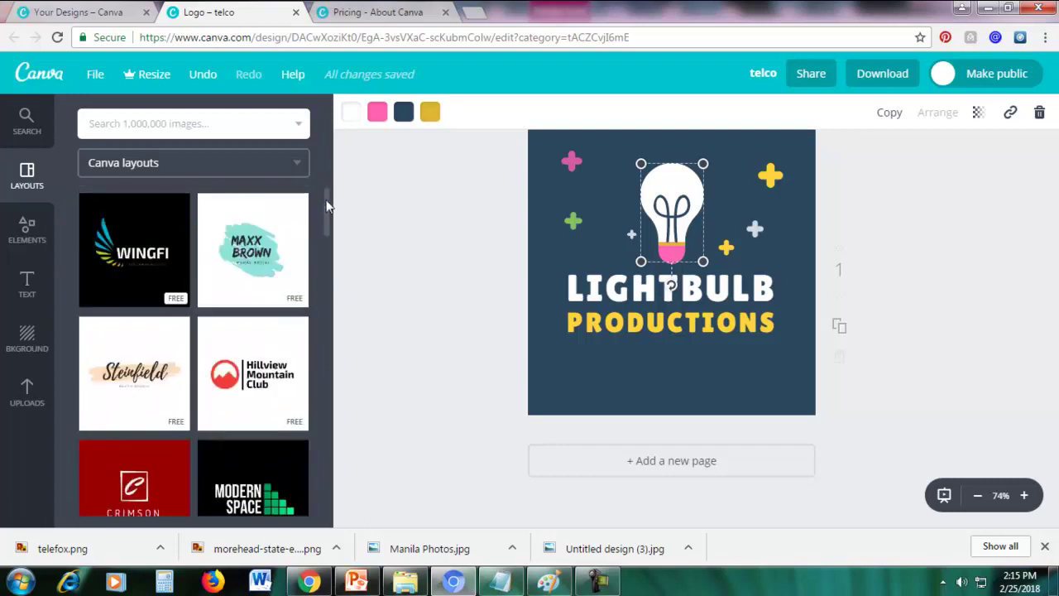
pyautogui.click(262, 326)
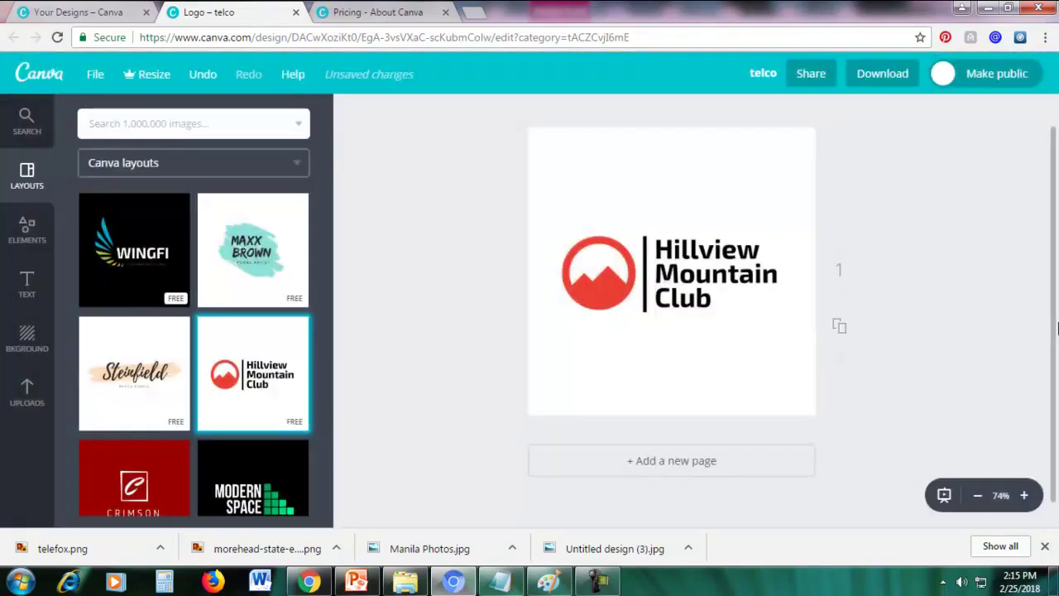
# Recolor the round mountain emblem dark purple from the document colors
pyautogui.click(583, 295)
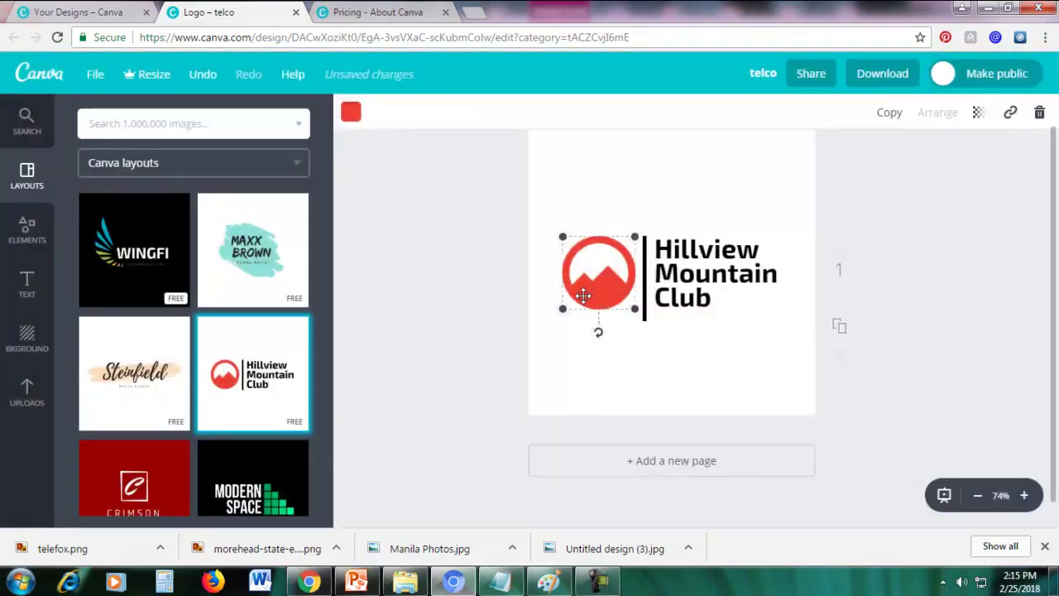
pyautogui.click(351, 116)
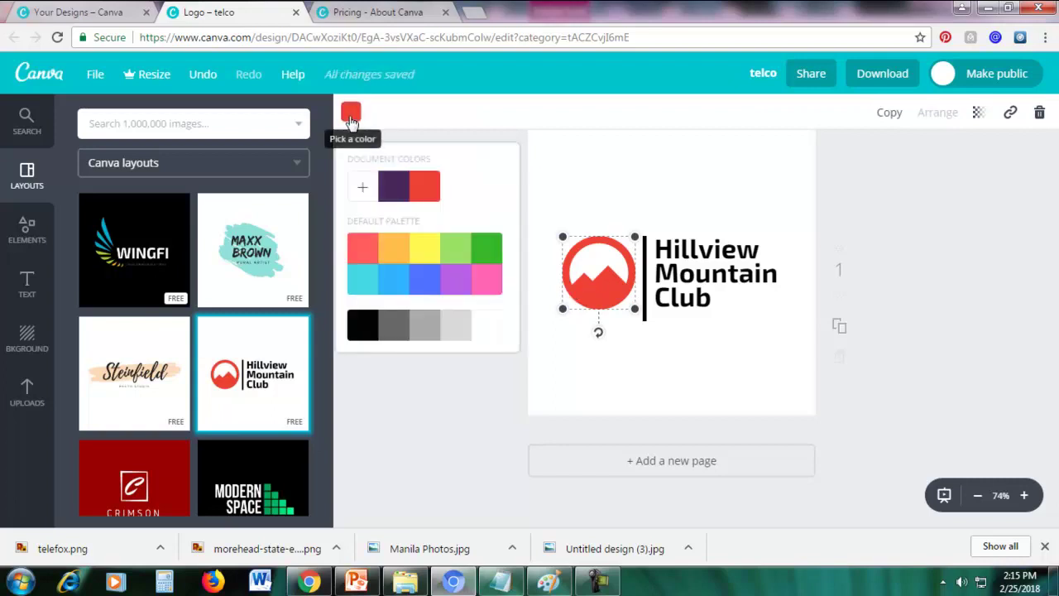
pyautogui.click(393, 186)
pyautogui.click(692, 161)
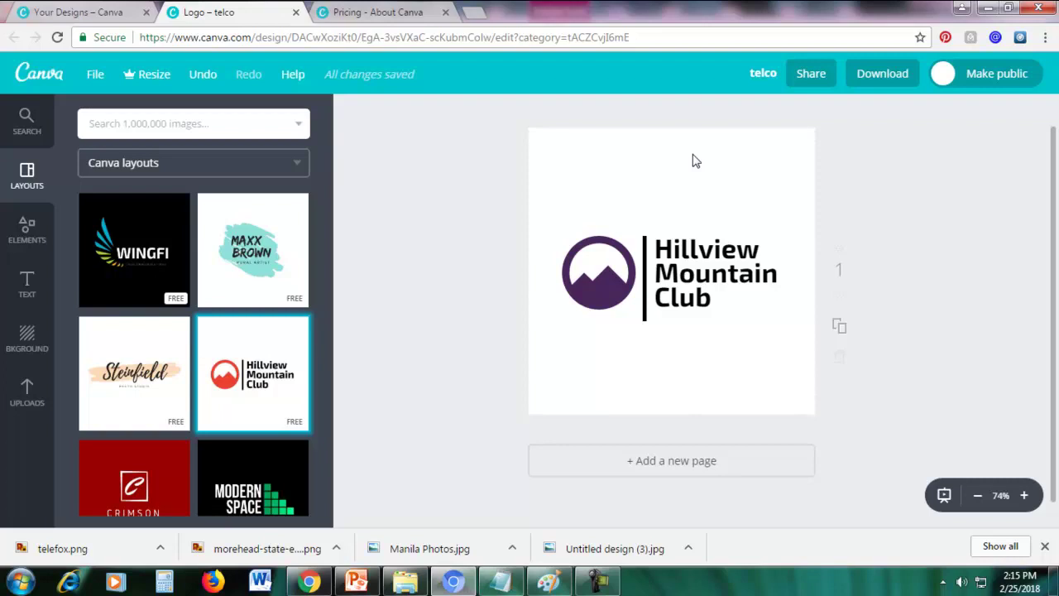
# Delete the round mountain emblem and upload the eagle-head image from the computer
pyautogui.click(594, 284)
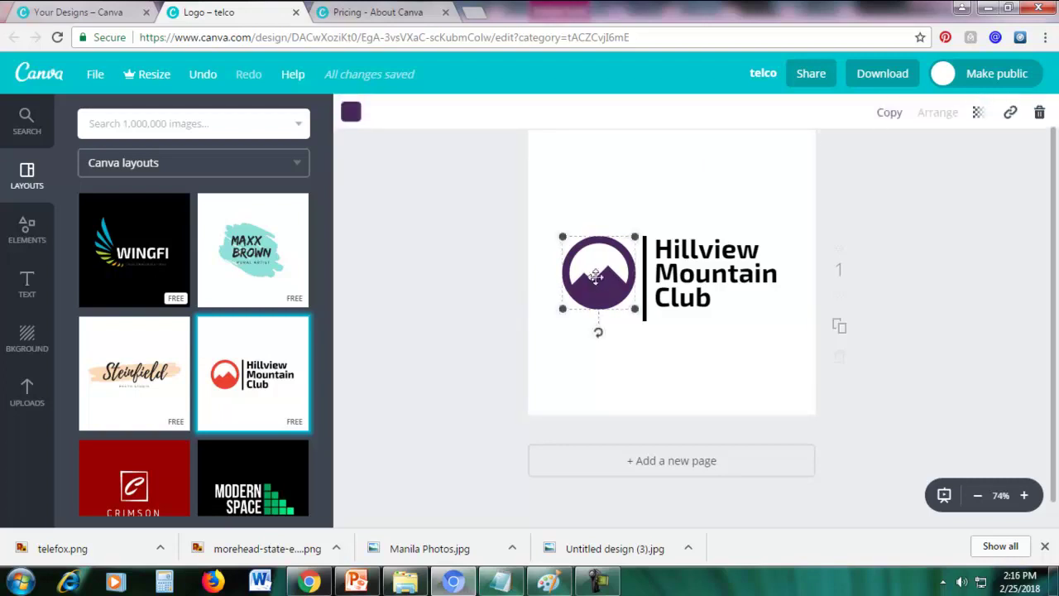
pyautogui.click(1037, 115)
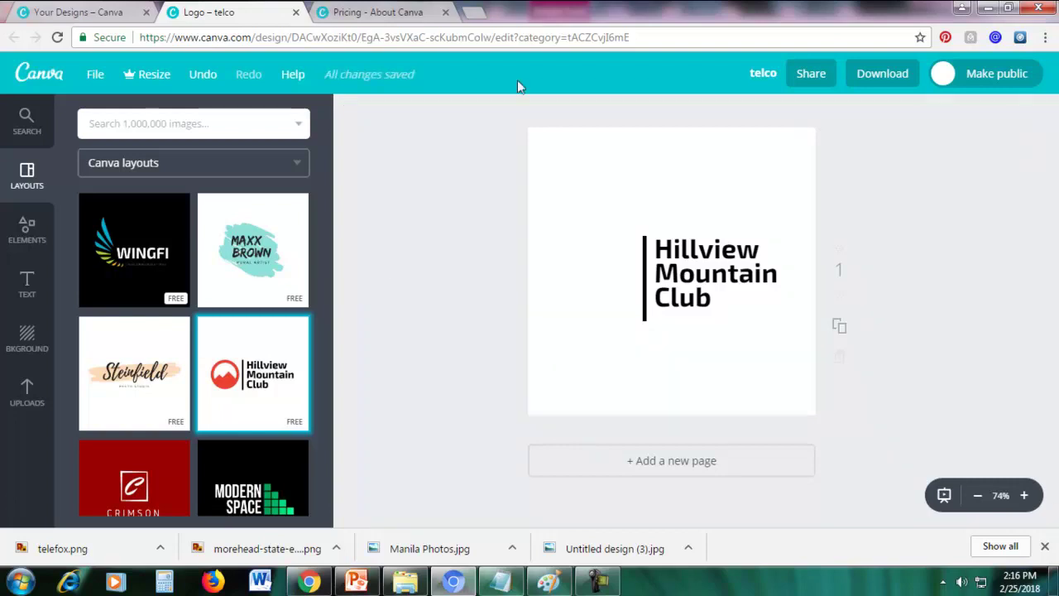
pyautogui.click(28, 397)
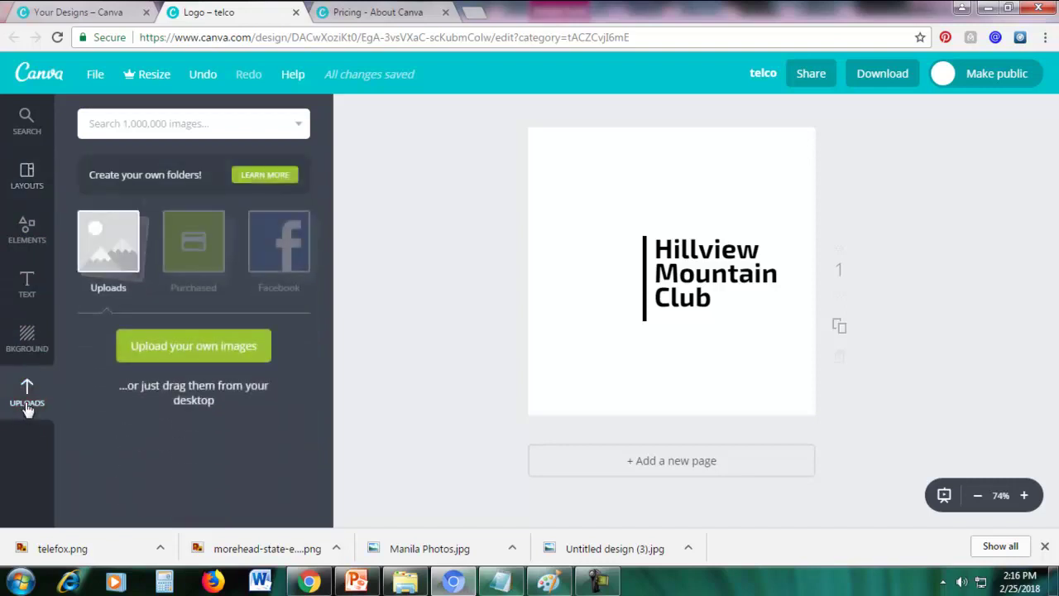
pyautogui.click(193, 356)
pyautogui.click(250, 200)
pyautogui.doubleClick(250, 199)
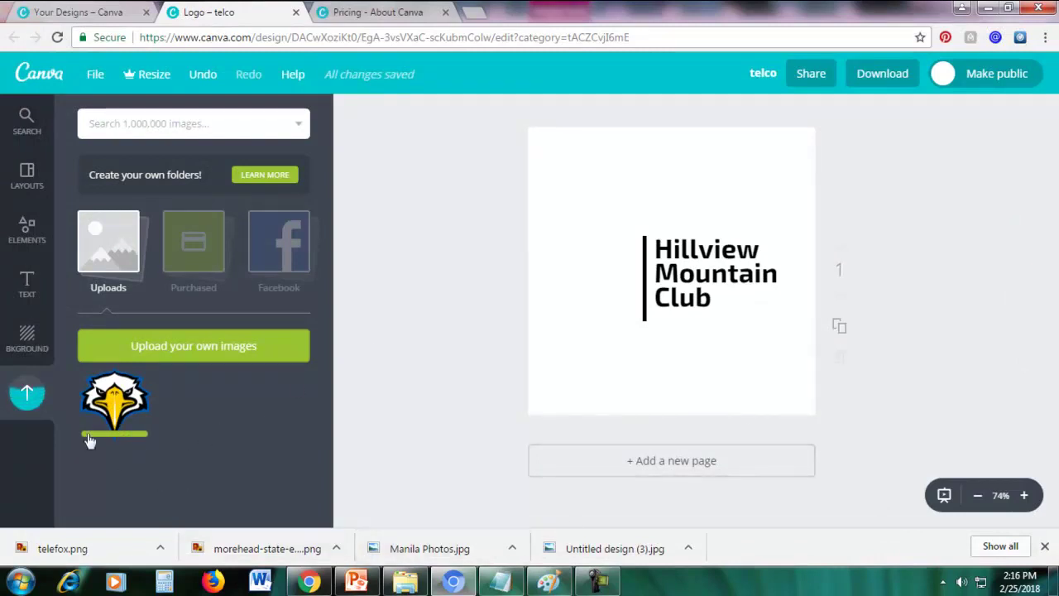
# Place the uploaded eagle head on the page, shrunk to fit left of the vertical bar beside the Hillview Mountain Club text
pyautogui.moveTo(116, 412); pyautogui.dragTo(650, 276)
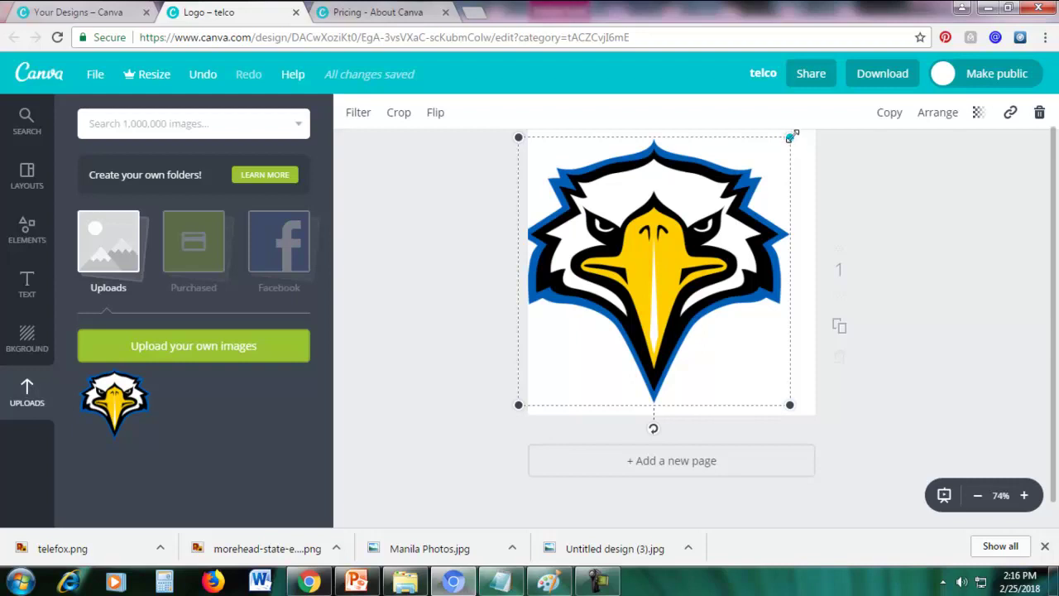
pyautogui.moveTo(790, 136); pyautogui.dragTo(626, 292)
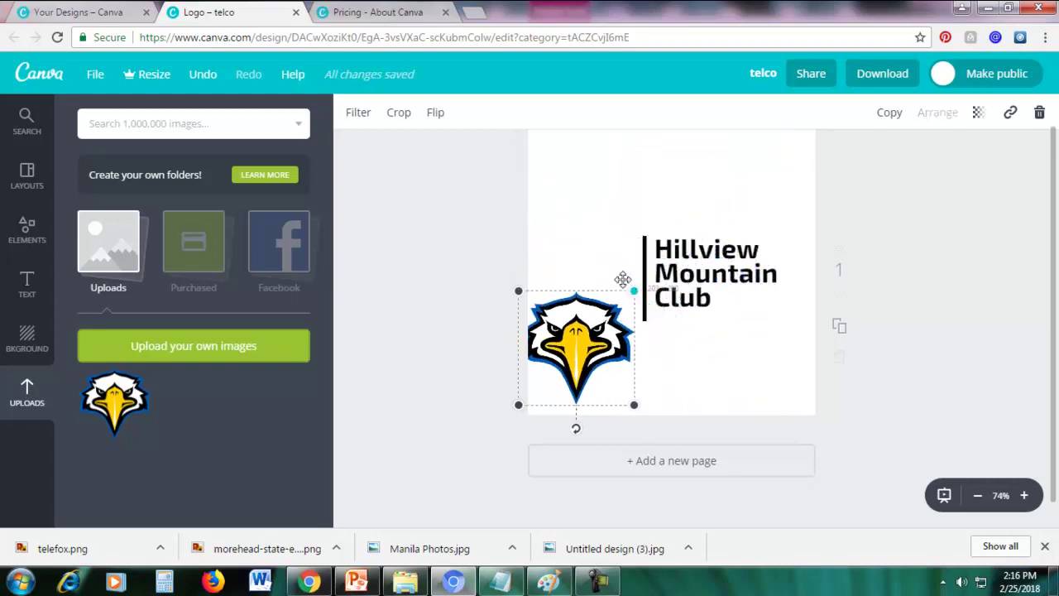
pyautogui.moveTo(583, 326); pyautogui.dragTo(593, 264)
pyautogui.click(707, 177)
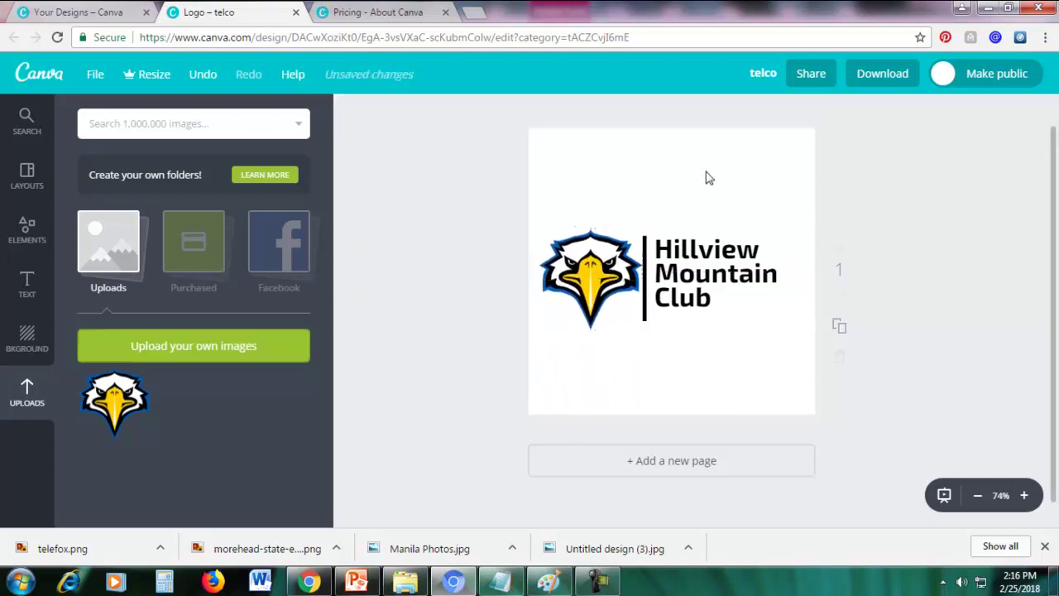
# Try dark purple and pink as the page background color and restore it to white
pyautogui.click(706, 172)
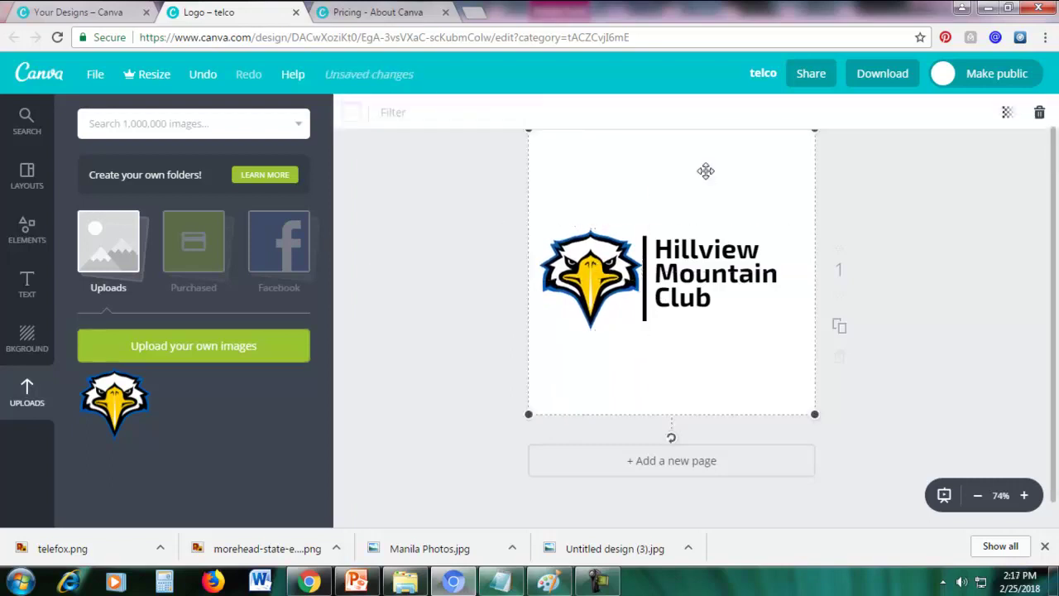
pyautogui.click(352, 121)
pyautogui.click(393, 186)
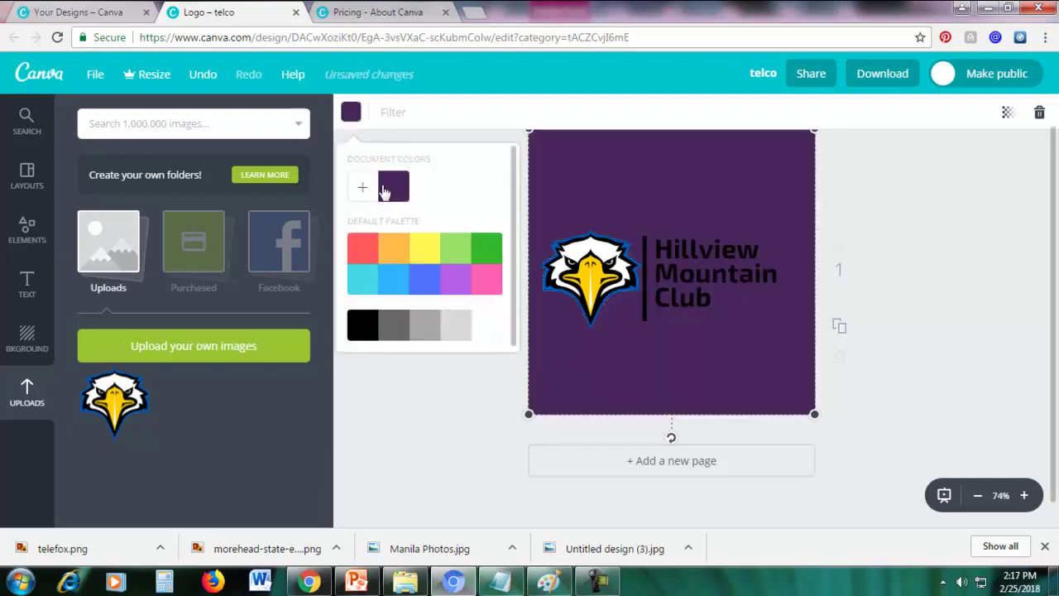
pyautogui.click(486, 283)
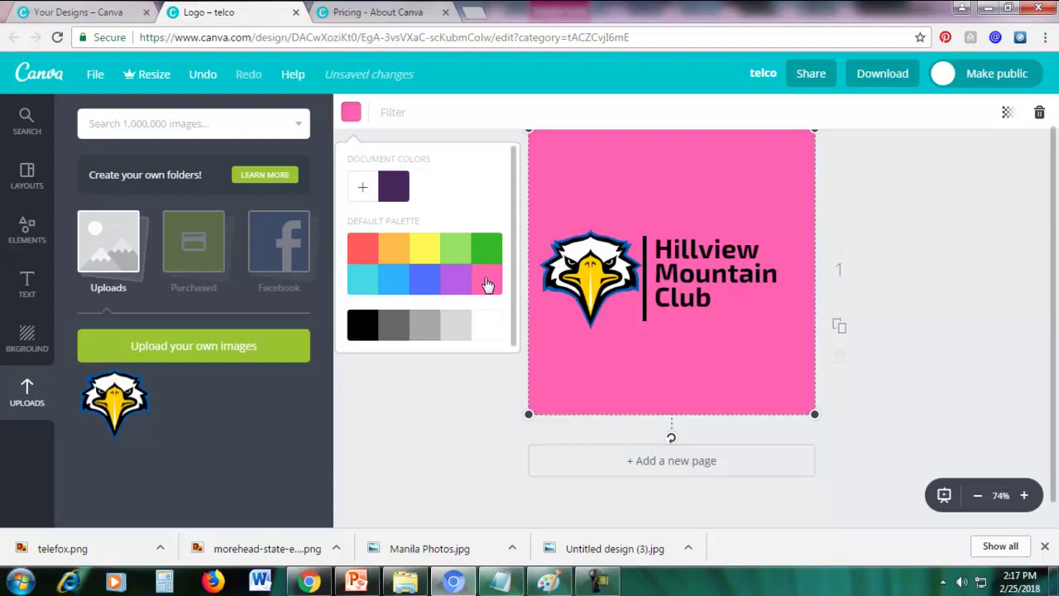
pyautogui.click(486, 325)
pyautogui.click(907, 199)
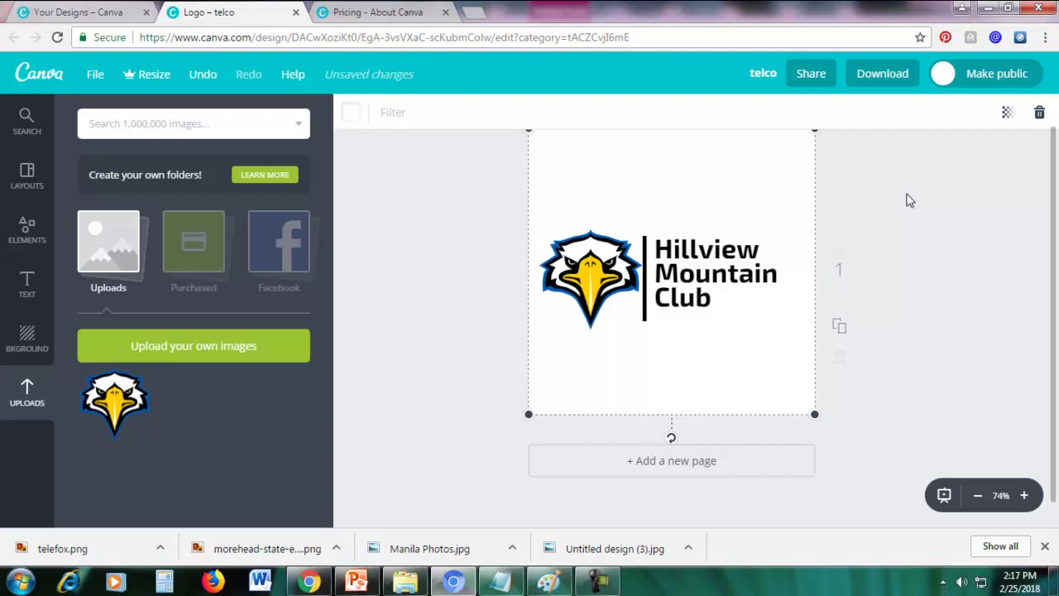
# Look through the file types offered for downloading the design and close the download options
pyautogui.click(870, 74)
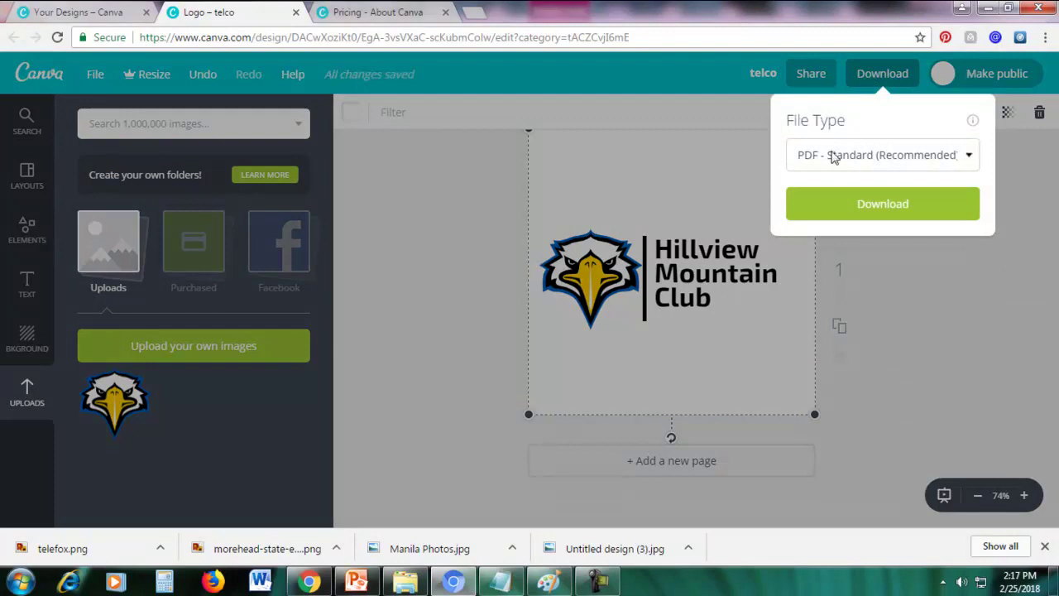
pyautogui.click(833, 157)
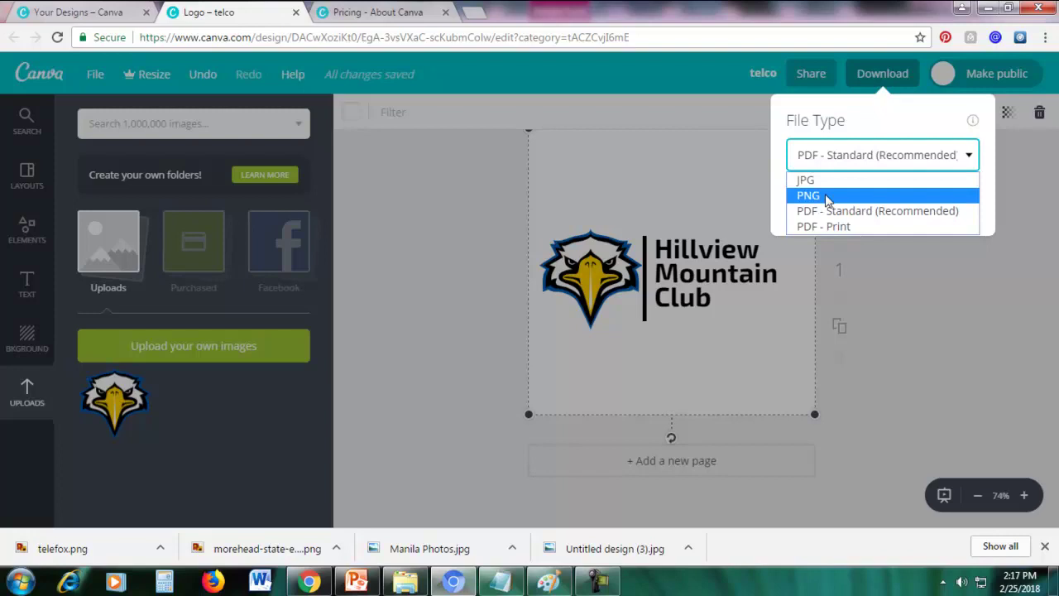
pyautogui.click(932, 321)
pyautogui.click(932, 321)
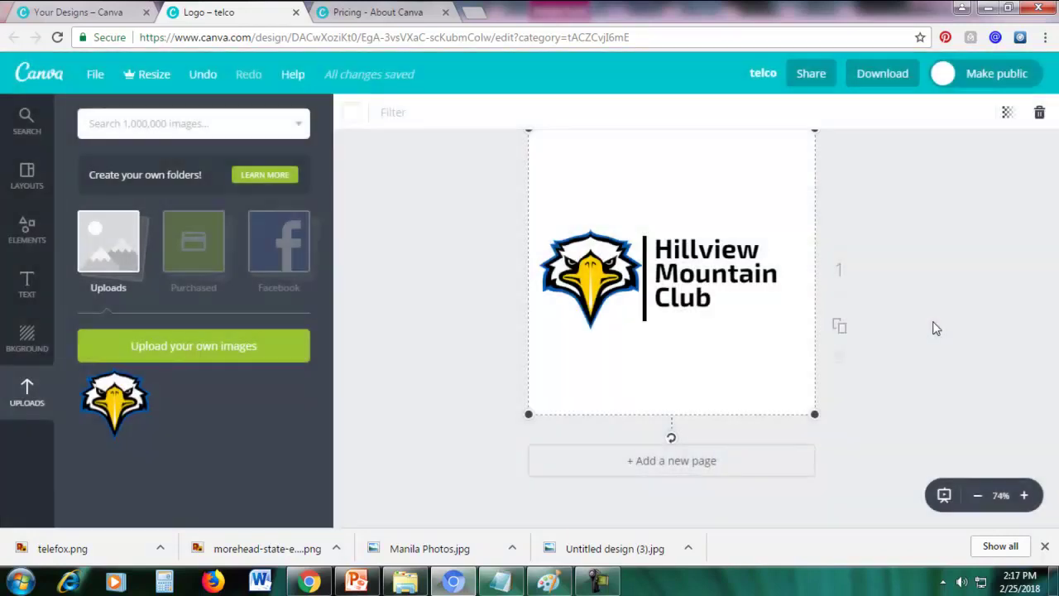
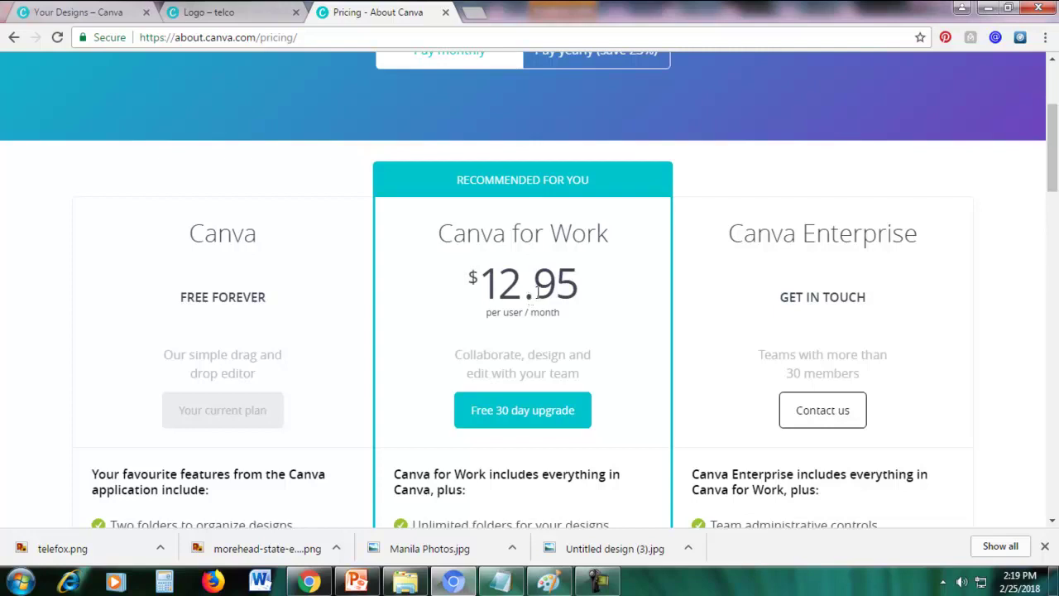
# Review the free Canva plan and the features of the plans on the pricing page
pyautogui.moveTo(190, 225); pyautogui.dragTo(255, 290)
pyautogui.click(254, 290)
pyautogui.moveTo(1054, 174); pyautogui.dragTo(1055, 189)
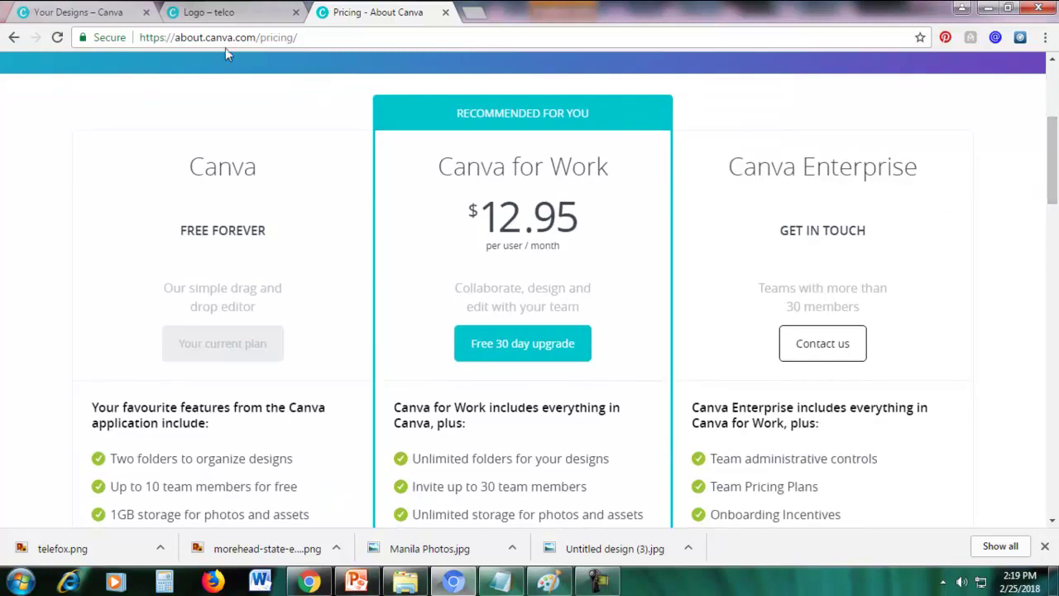
# Return to the telco logo design and close the transparent background offer and the download options
pyautogui.click(219, 13)
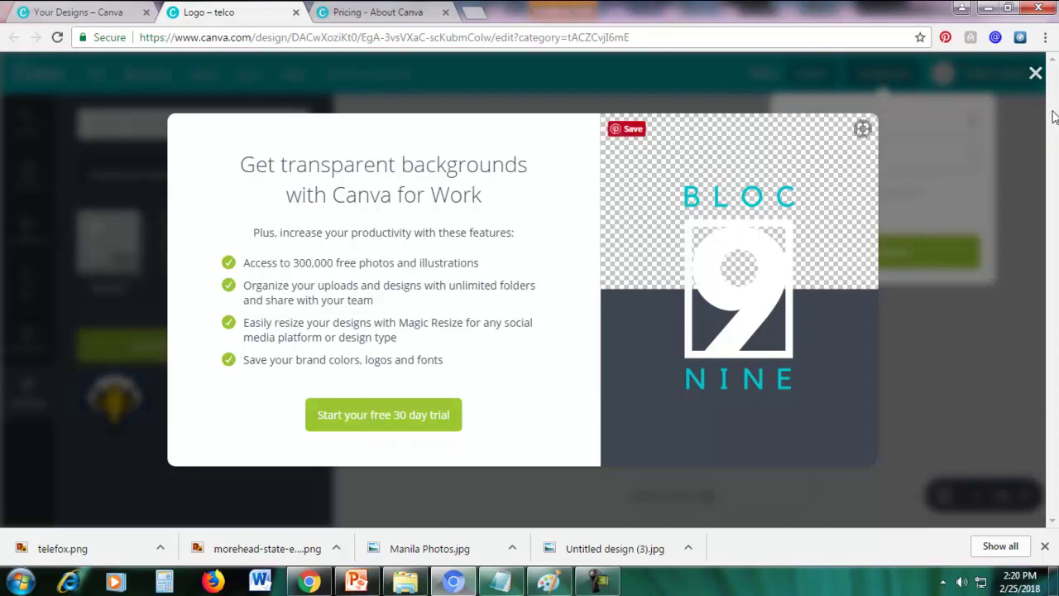
pyautogui.click(1034, 73)
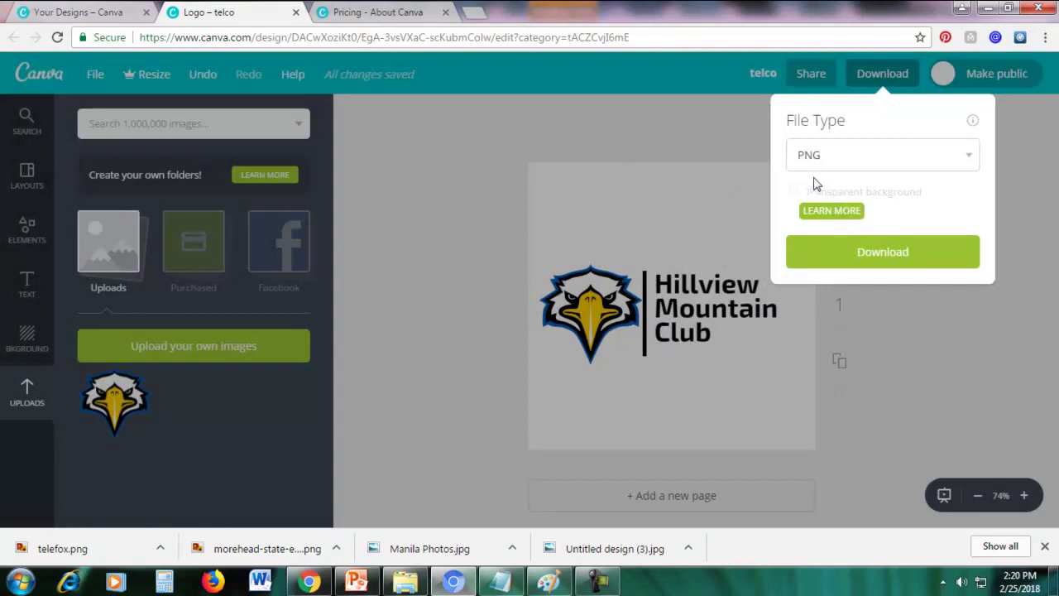
pyautogui.click(1033, 184)
# Choose PNG as the download file type and start the free 30-day Canva for Work trial from the transparent background offer
pyautogui.click(866, 78)
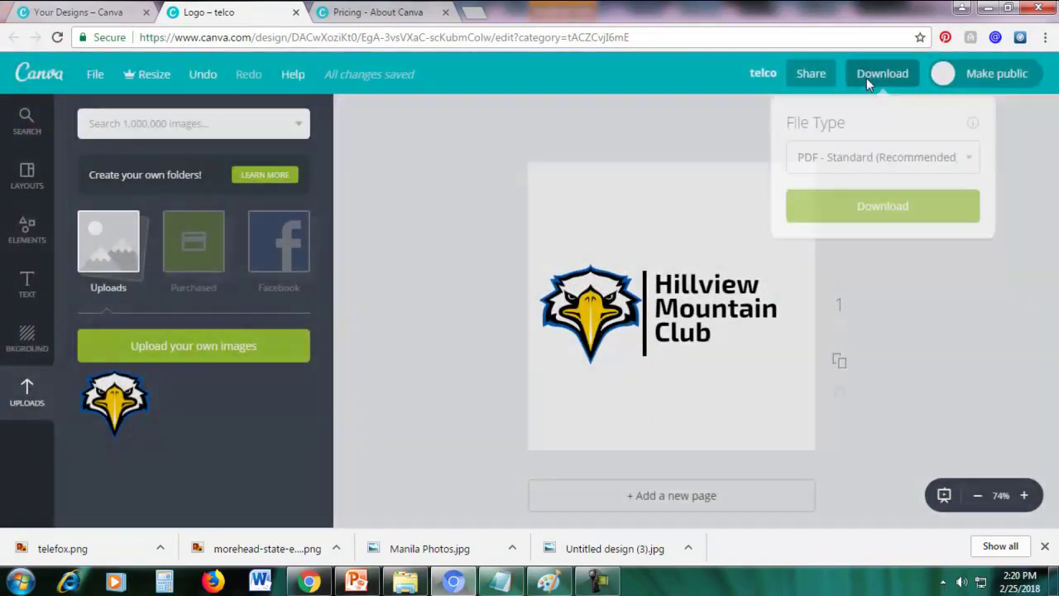
pyautogui.click(864, 154)
pyautogui.click(828, 192)
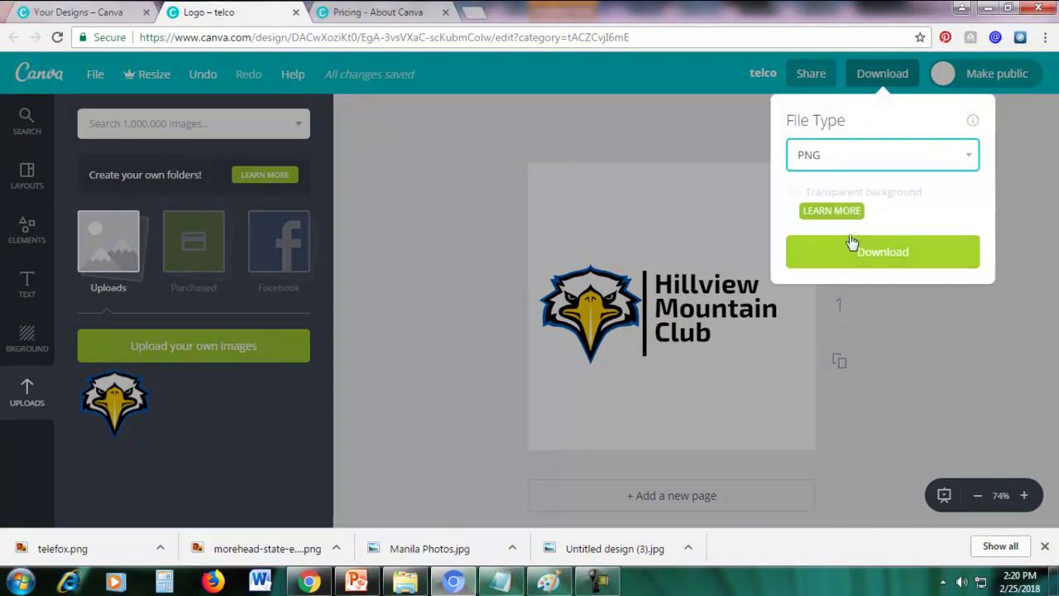
pyautogui.click(831, 210)
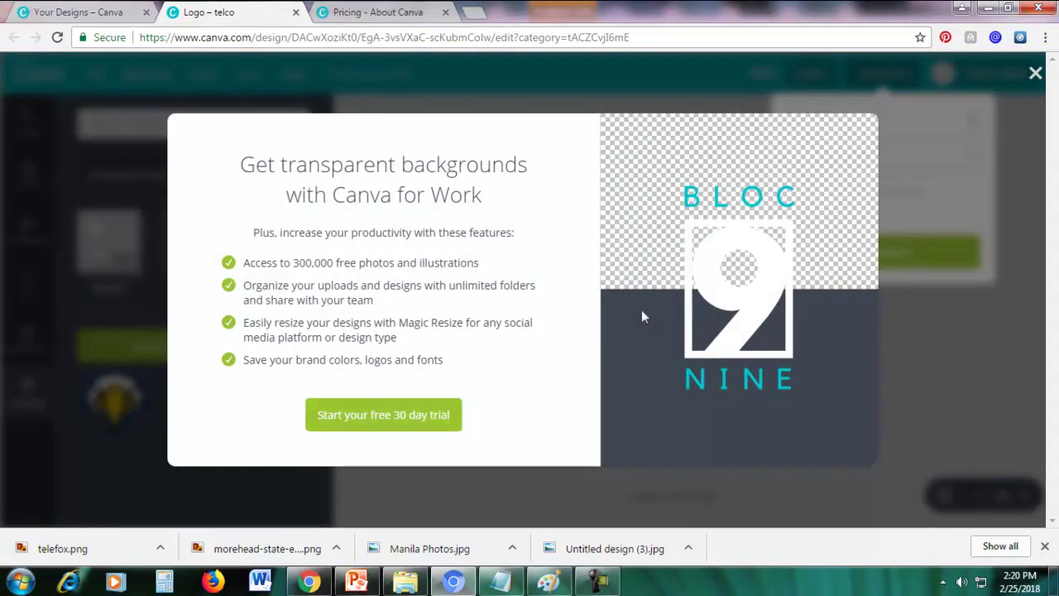
pyautogui.click(392, 418)
# Review the trial upgrade form with its billing plans and its card number, expiry date and CVC fields
pyautogui.scroll(-1, 631, 327)
pyautogui.click(350, 347)
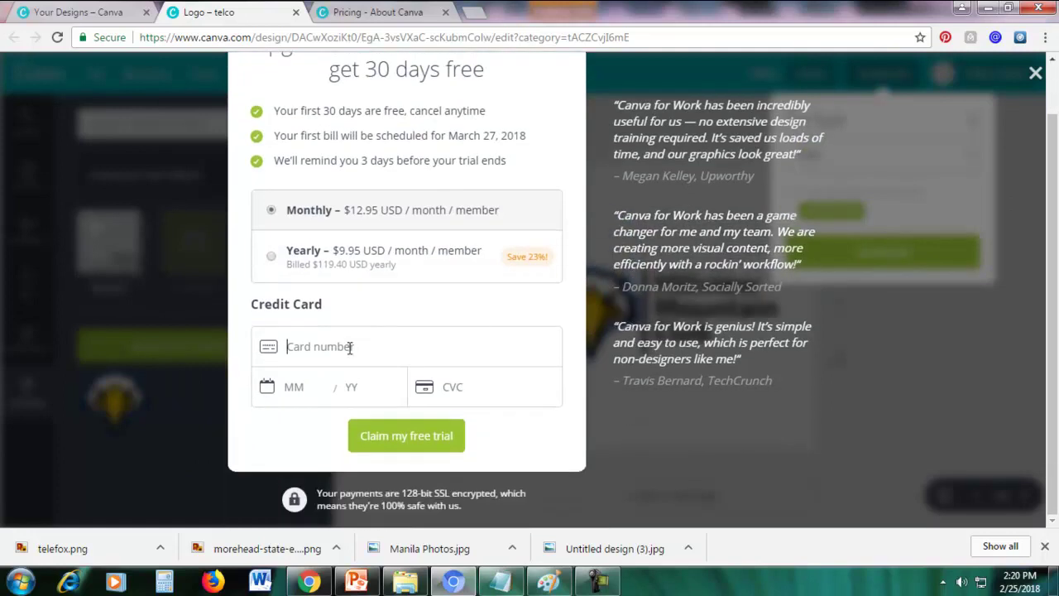
pyautogui.click(295, 382)
pyautogui.click(459, 384)
pyautogui.scroll(1, 694, 325)
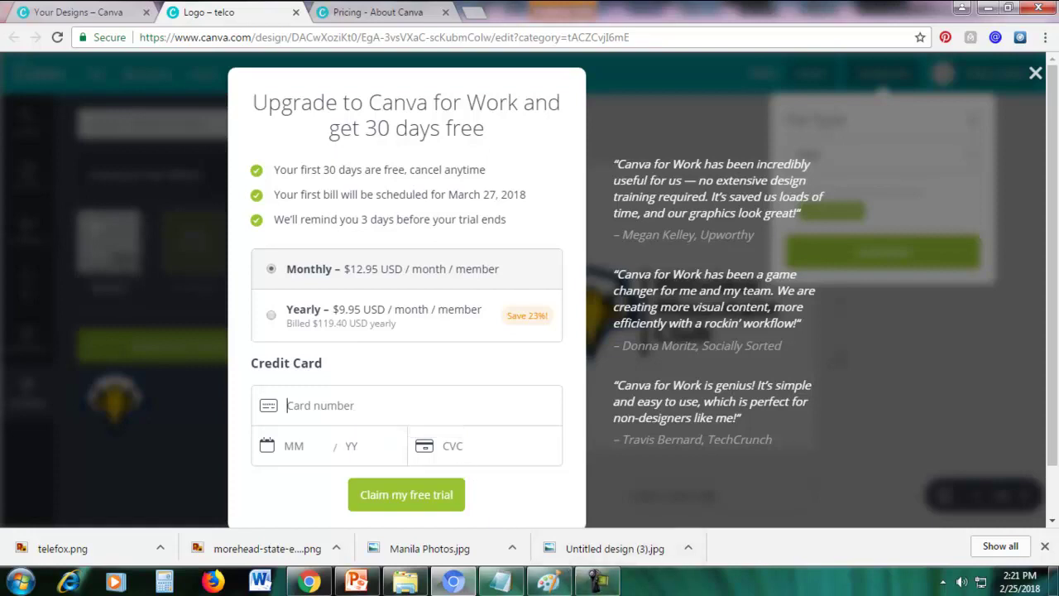
pyautogui.click(595, 582)
pyautogui.click(830, 488)
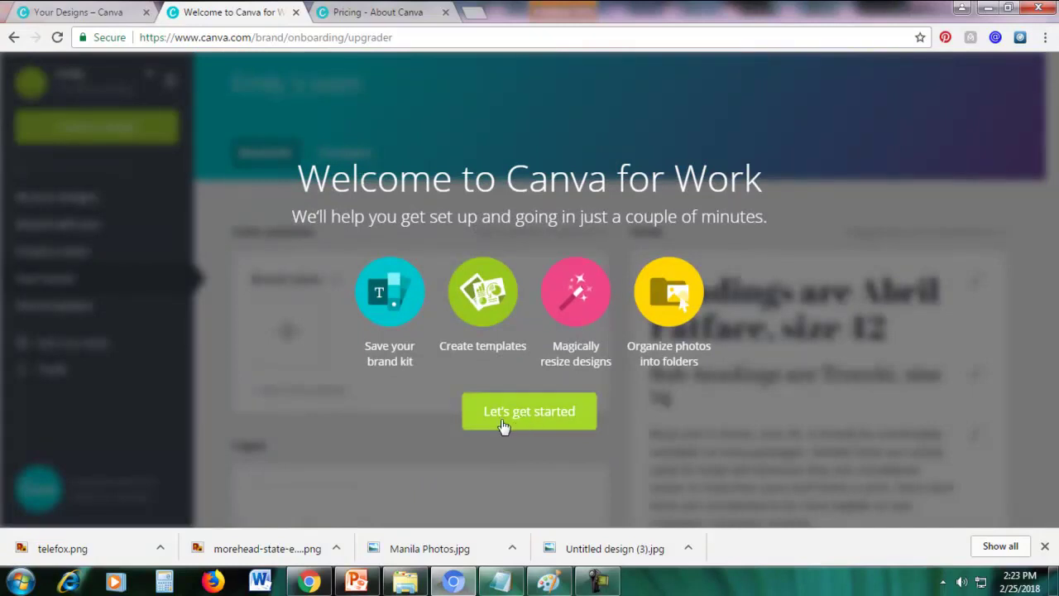
# Start the Brand Kit setup and add orange as the brand color
pyautogui.click(529, 411)
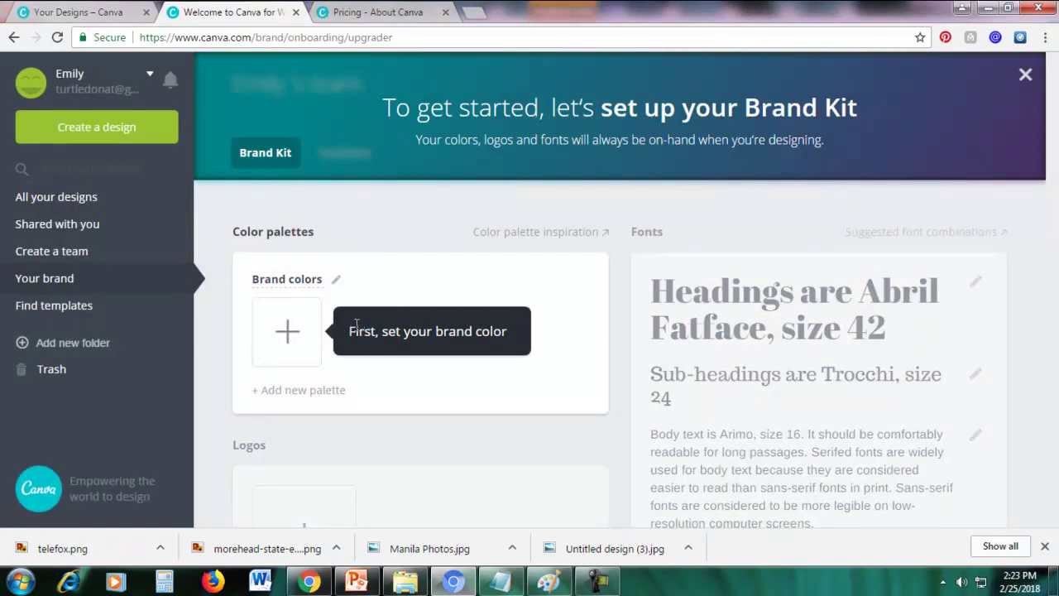
pyautogui.click(286, 345)
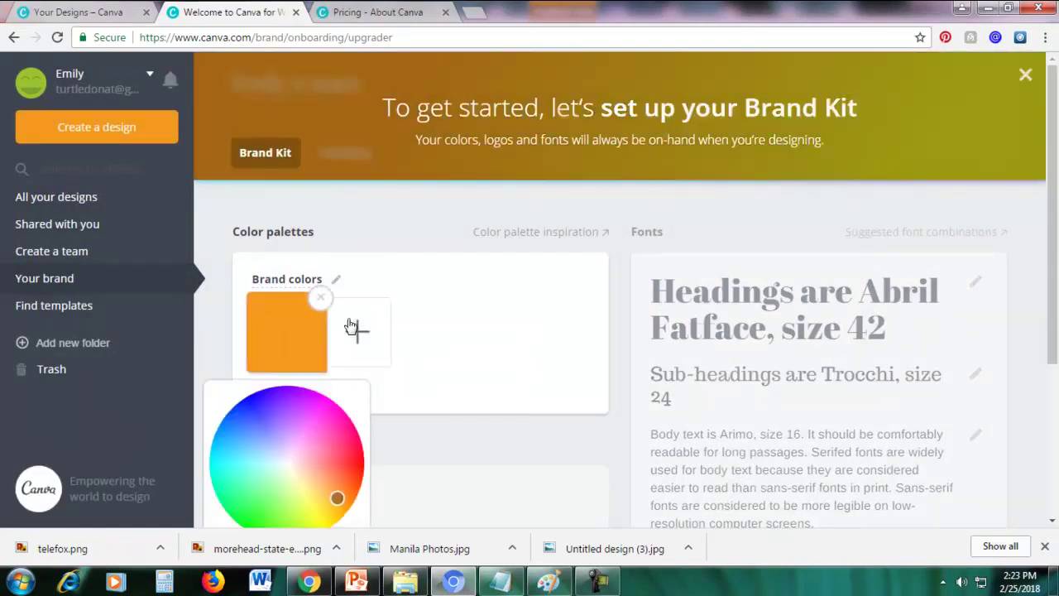
pyautogui.click(488, 332)
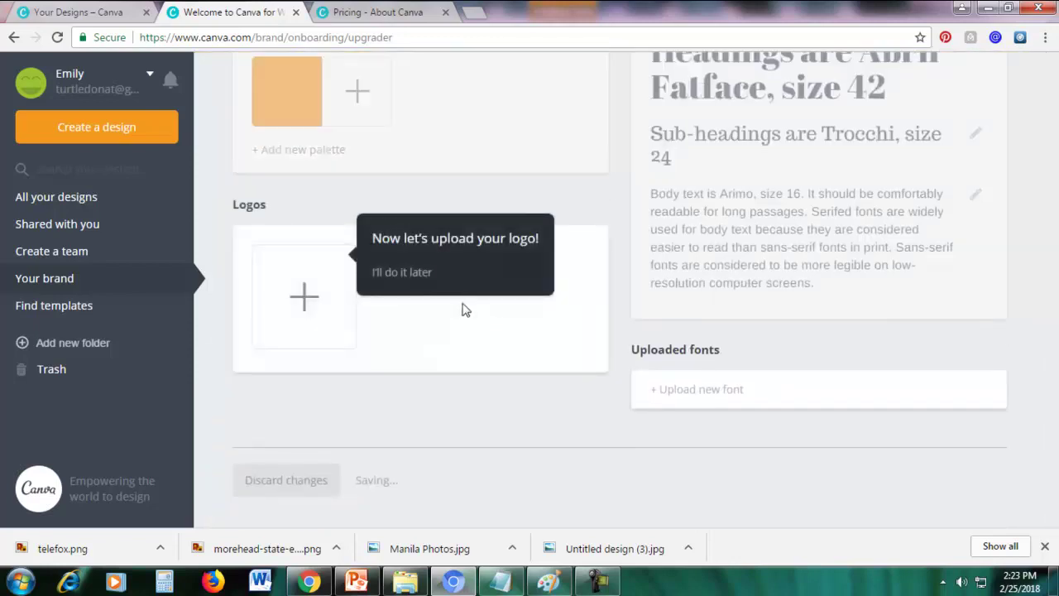
# Postpone the logo upload and brand fonts, continue to the brand templates and close the welcome guide
pyautogui.click(397, 274)
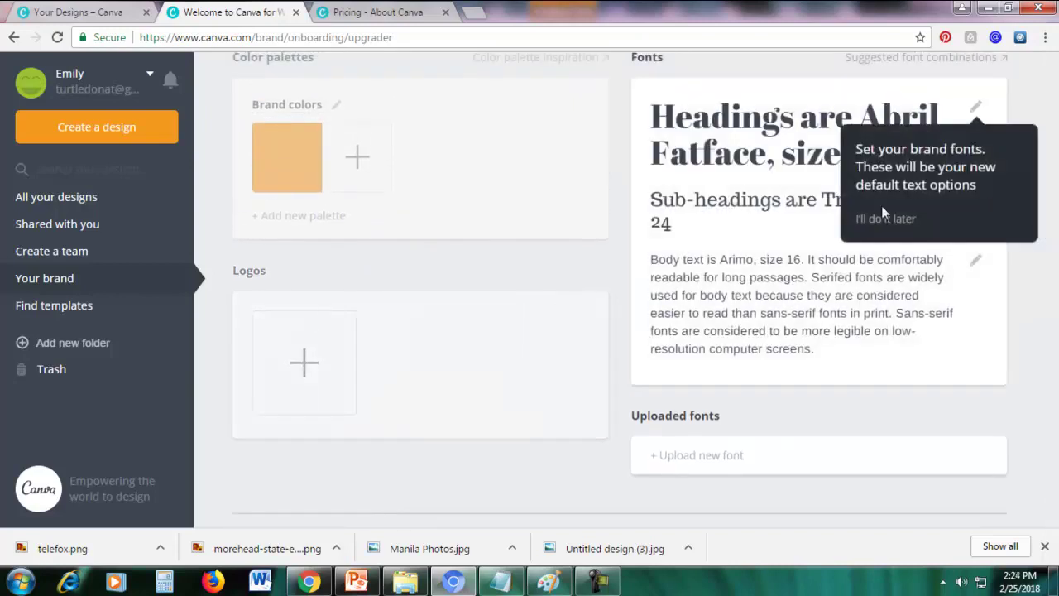
pyautogui.click(865, 220)
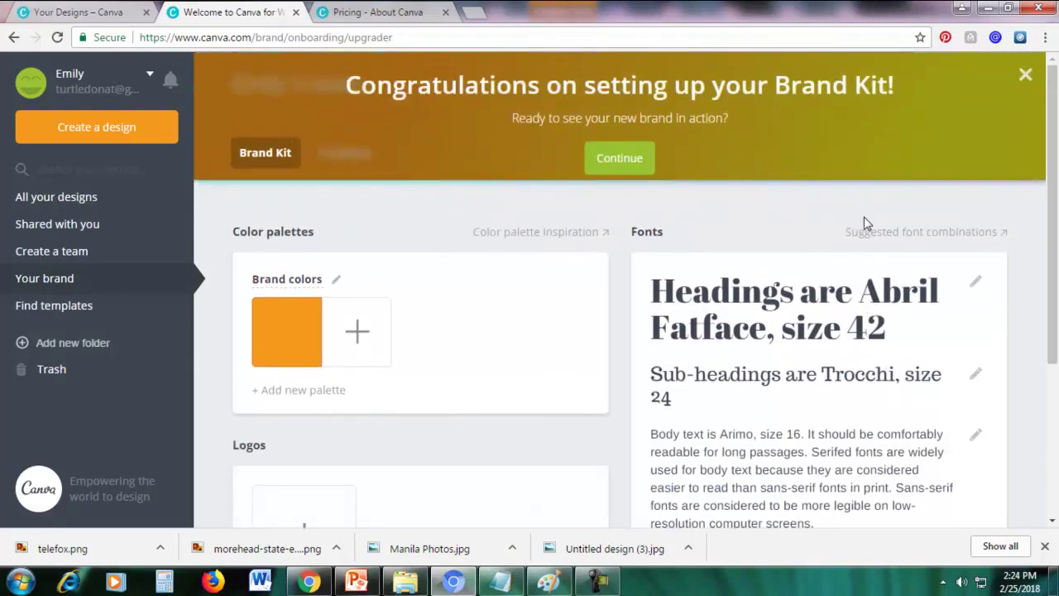
pyautogui.click(615, 157)
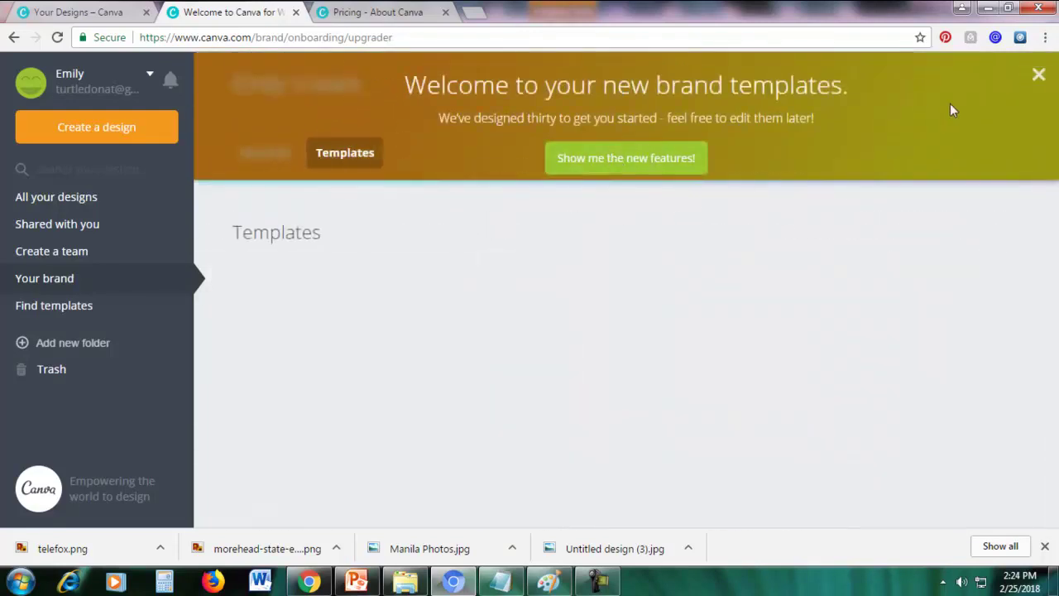
pyautogui.click(1035, 77)
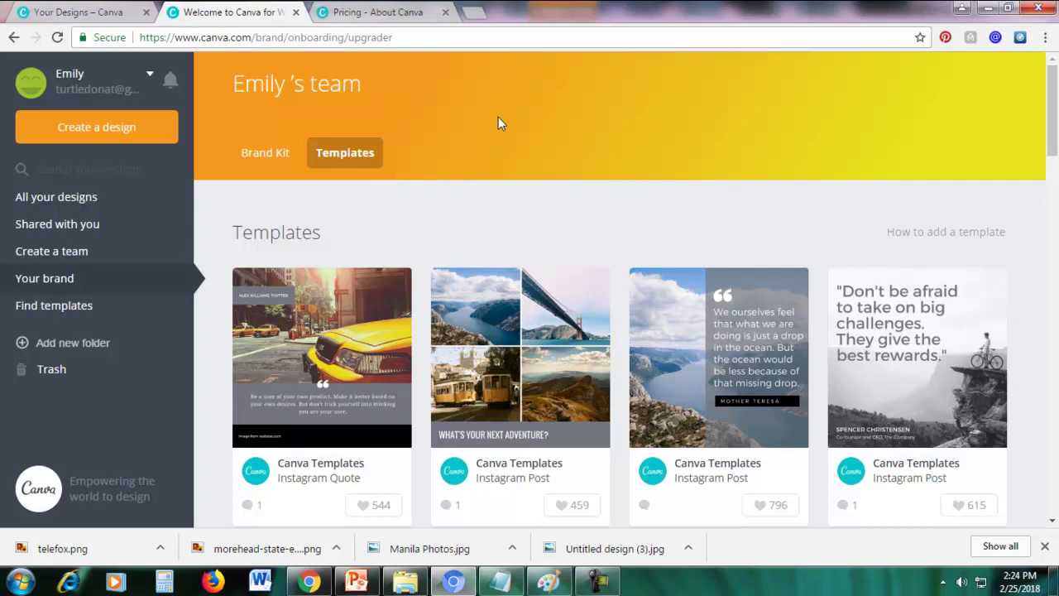
# Browse the brand templates, open the telco design from all designs and dismiss the free photos offer
pyautogui.scroll(-3, 532, 248)
pyautogui.scroll(-3, 531, 248)
pyautogui.scroll(6, 532, 249)
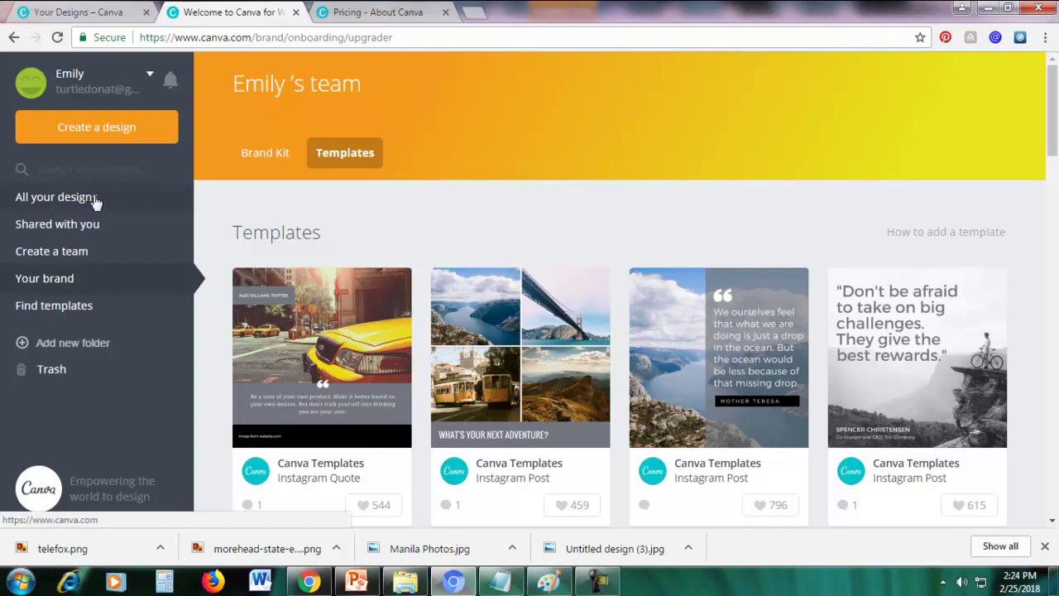
pyautogui.click(64, 197)
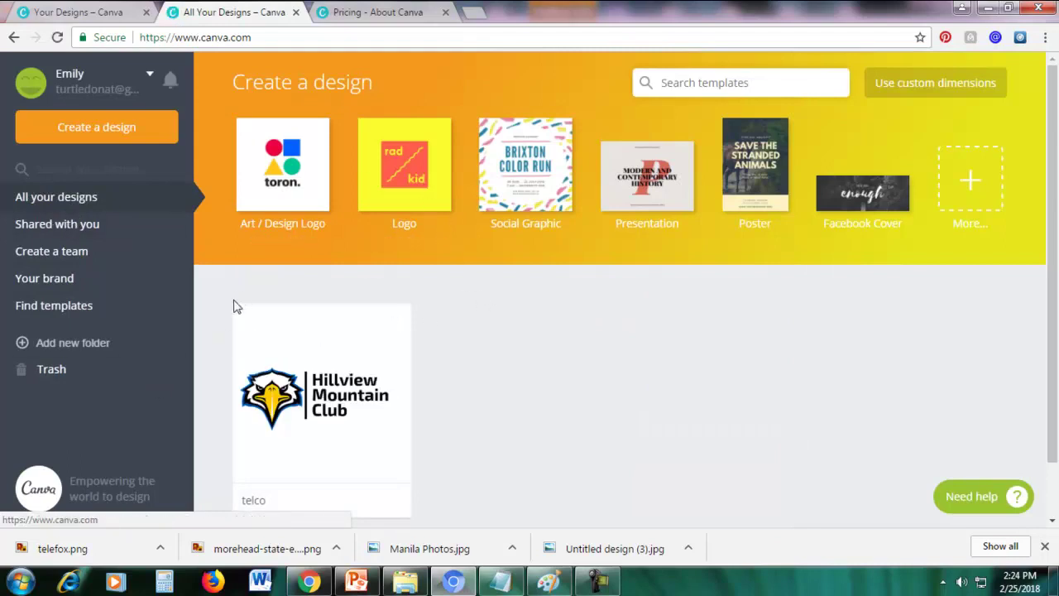
pyautogui.click(298, 326)
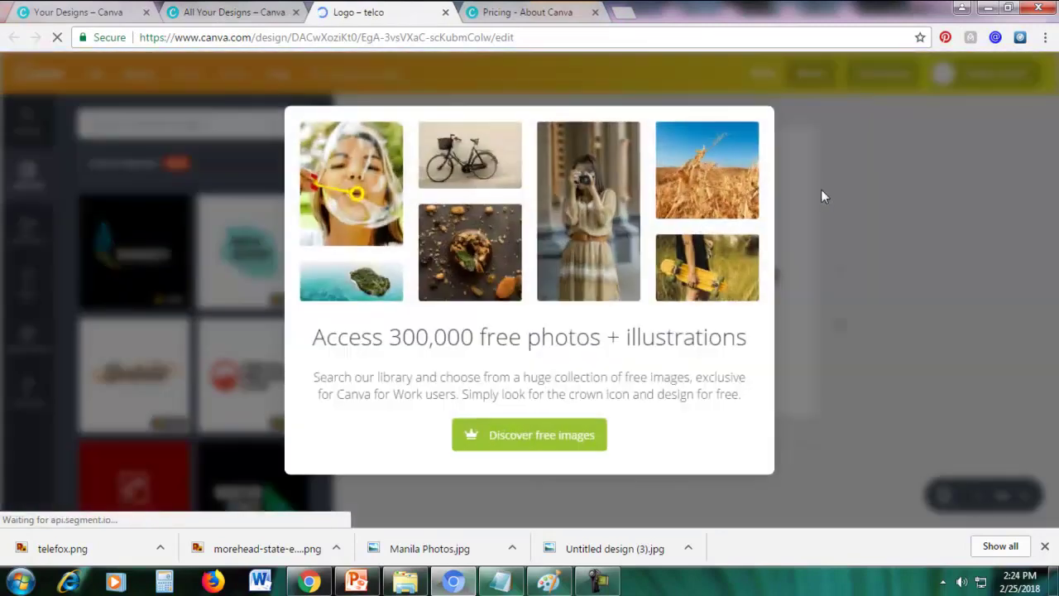
pyautogui.click(843, 121)
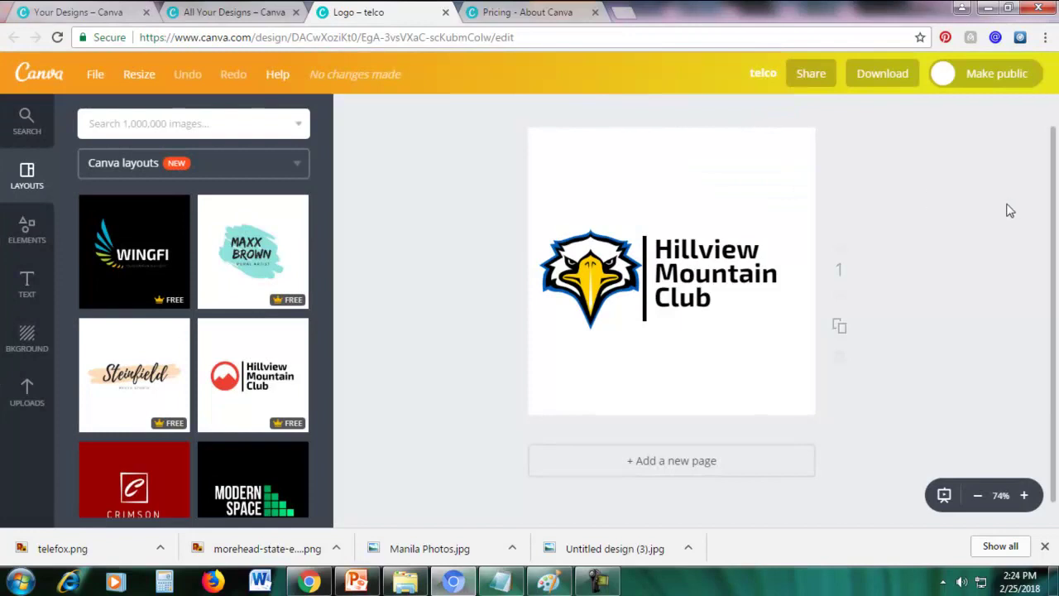
# Download the telco logo as a PNG with a transparent background and close the mobile app offer
pyautogui.click(868, 74)
pyautogui.click(843, 156)
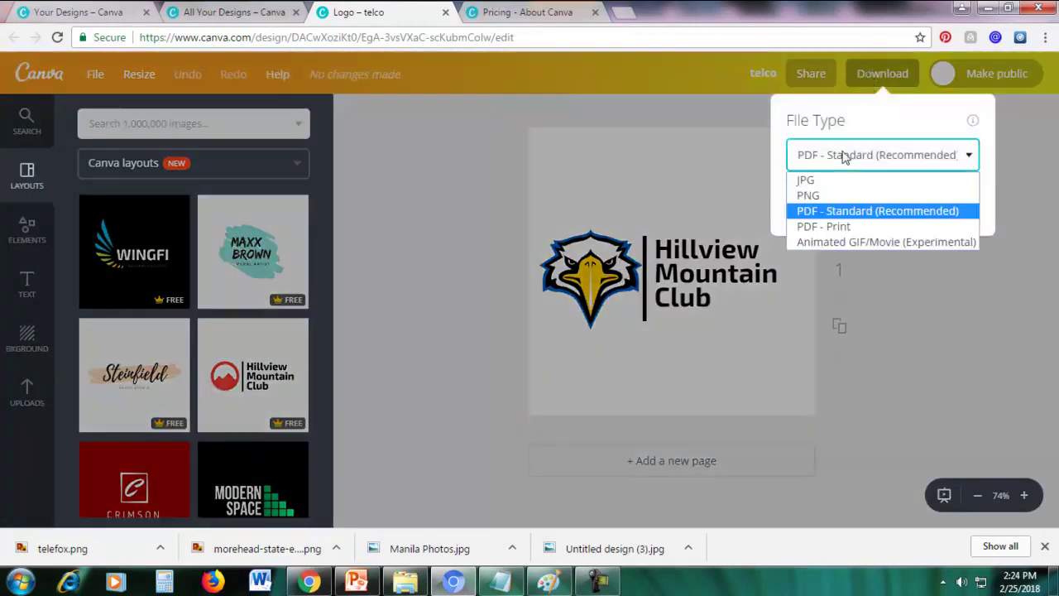
pyautogui.click(807, 195)
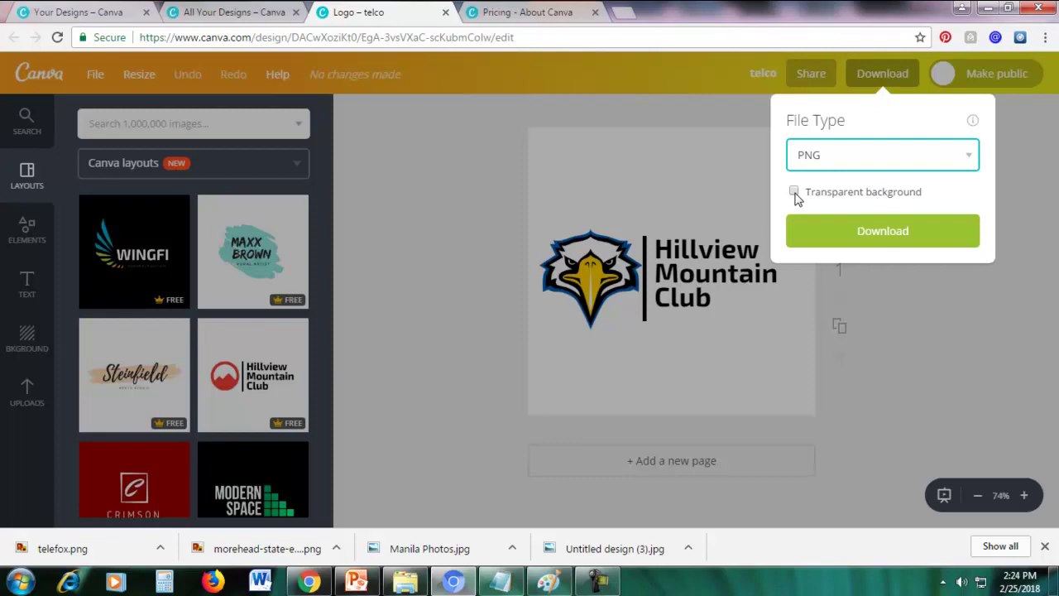
pyautogui.click(794, 196)
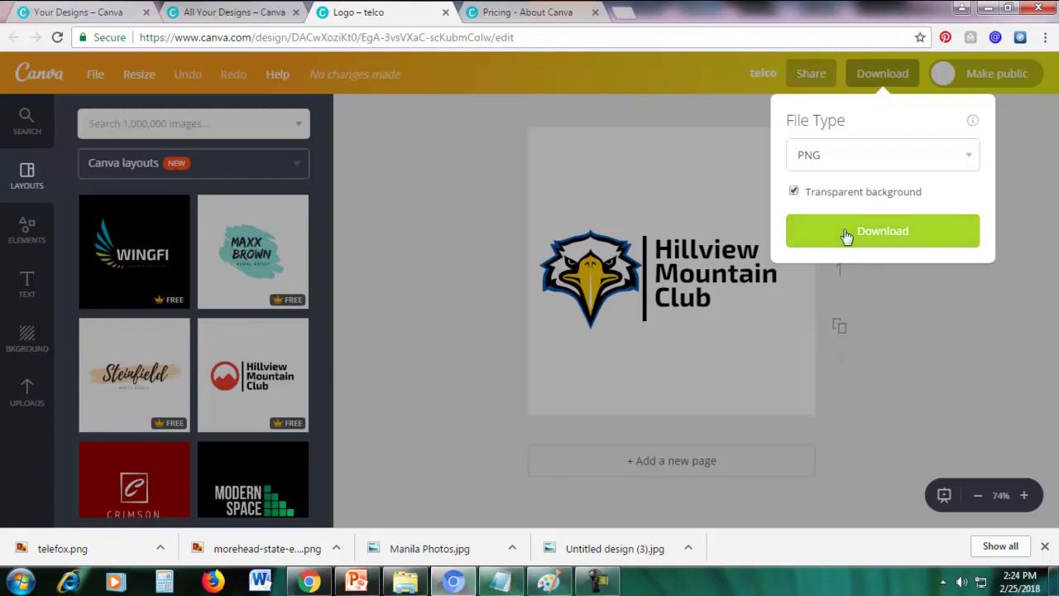
pyautogui.click(886, 231)
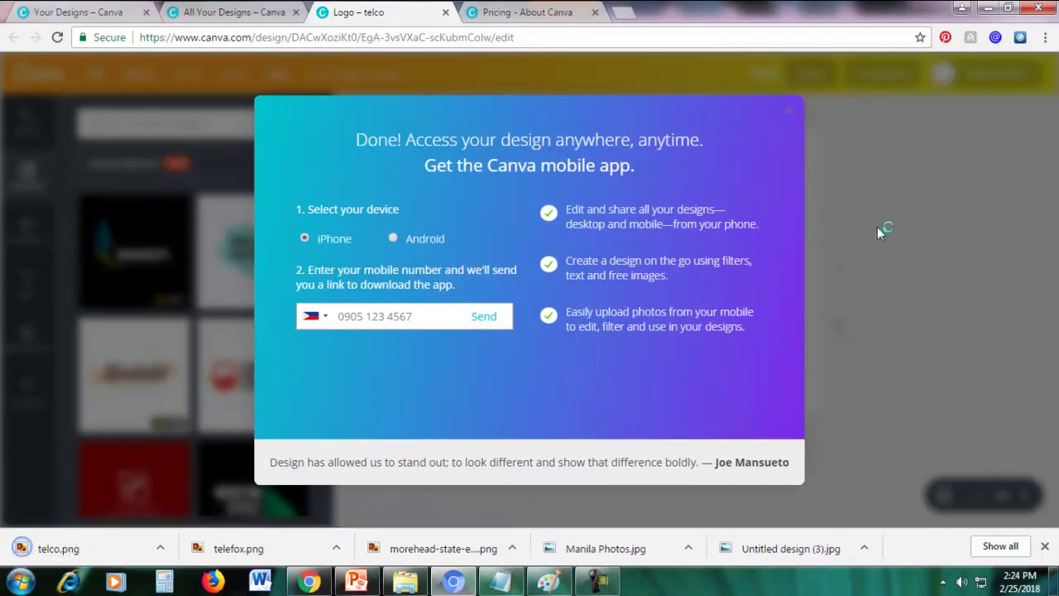
pyautogui.click(791, 112)
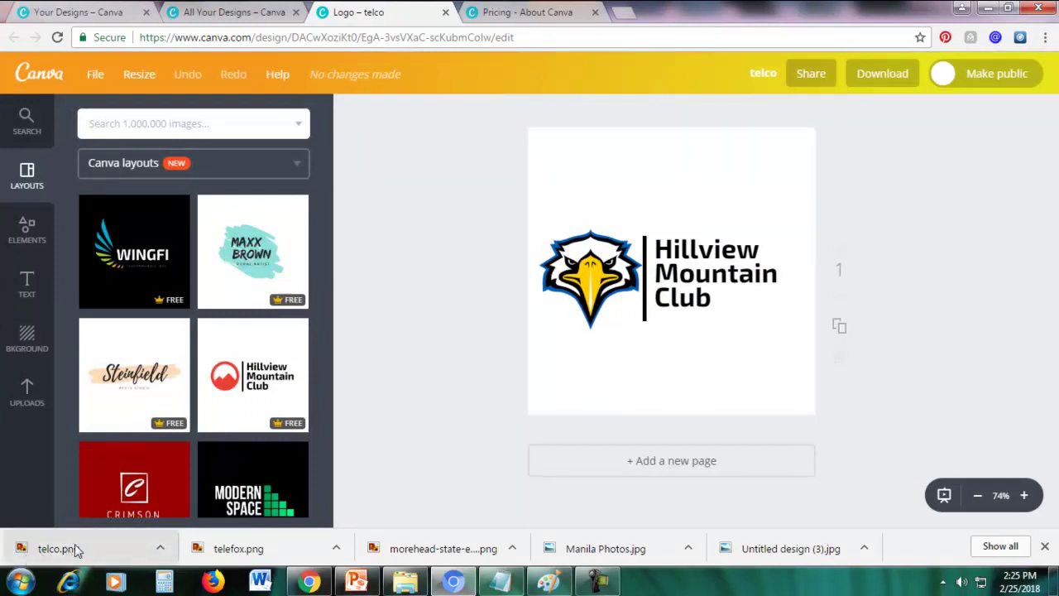
# Open the downloaded telco.png from the browser's download list to view the logo
pyautogui.click(1045, 38)
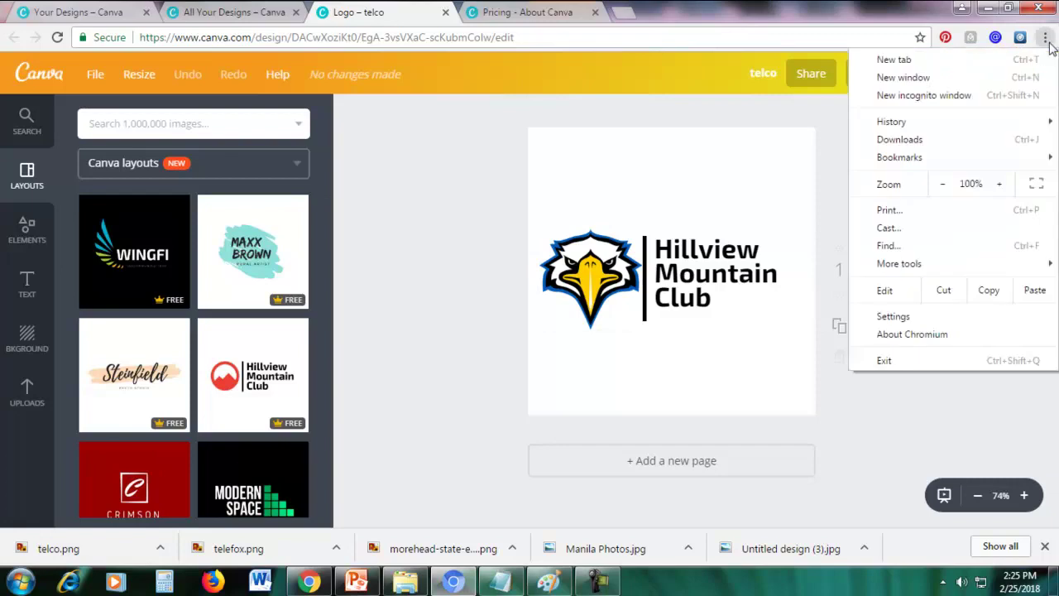
pyautogui.click(925, 139)
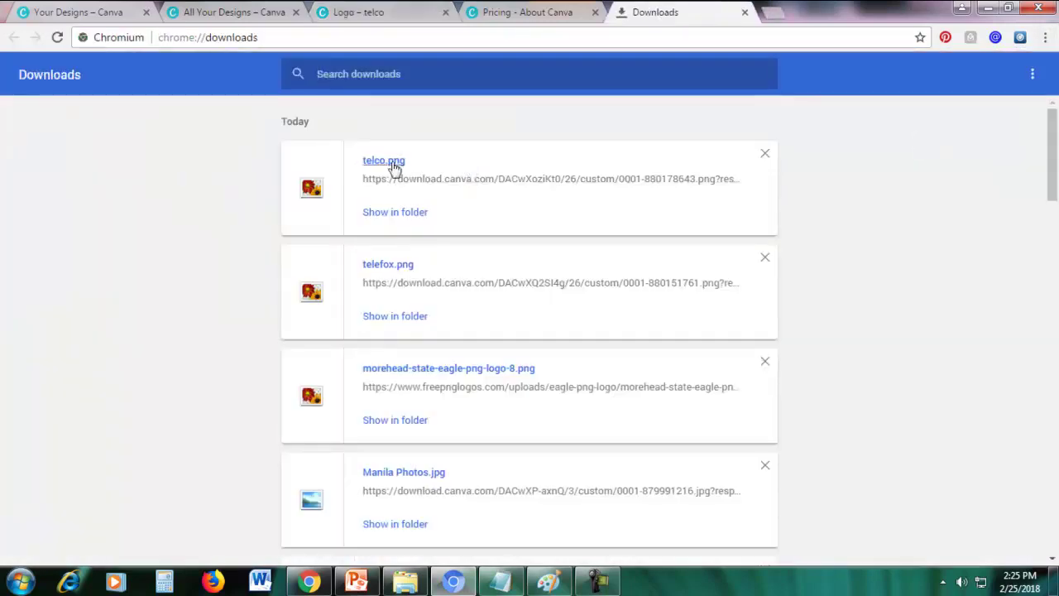
pyautogui.click(385, 161)
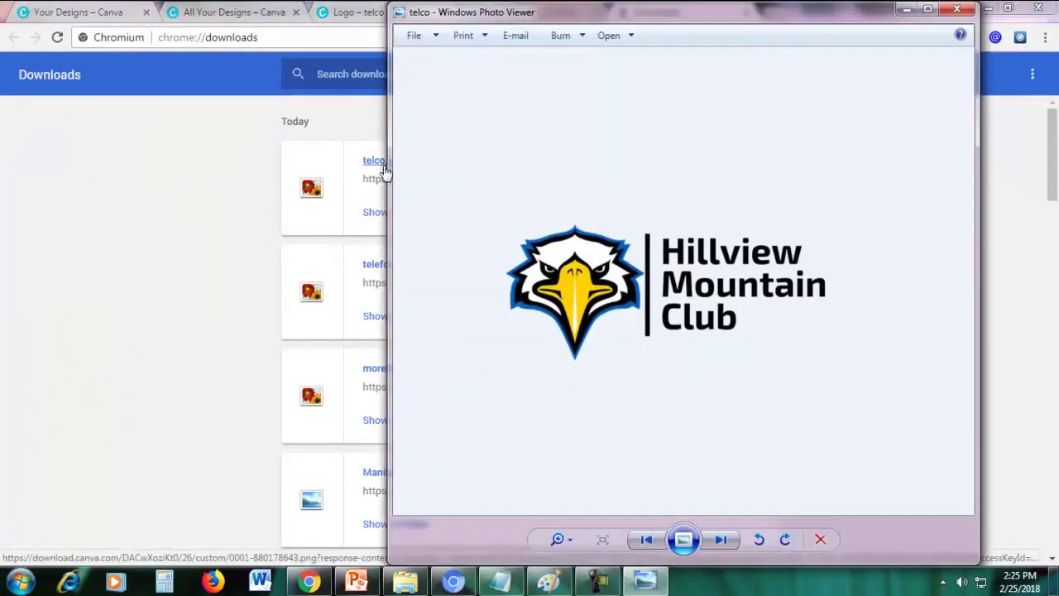